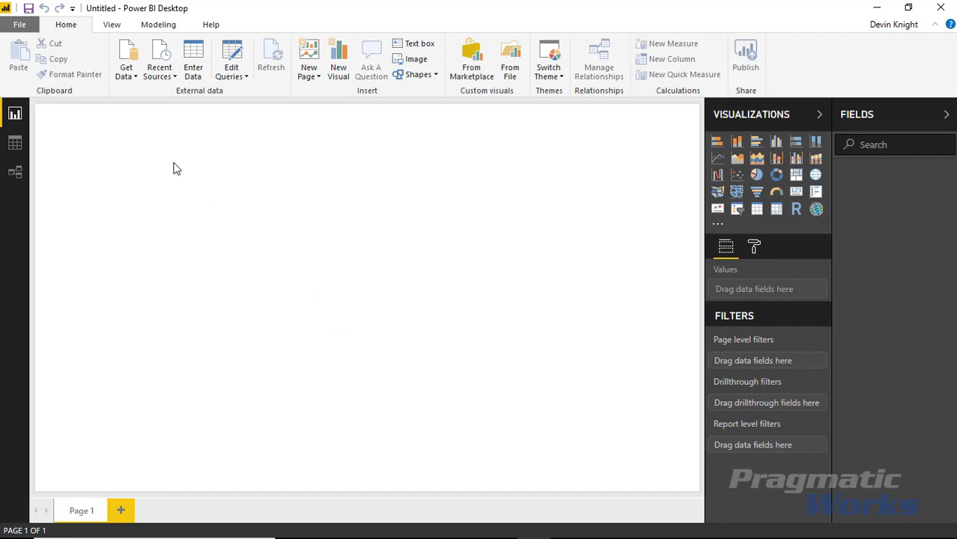
- Connect to the Excel workbook Region Sales Goals.xlsx in the Data folder of C:\Power BI Custom Visuals
left_click(130, 80)
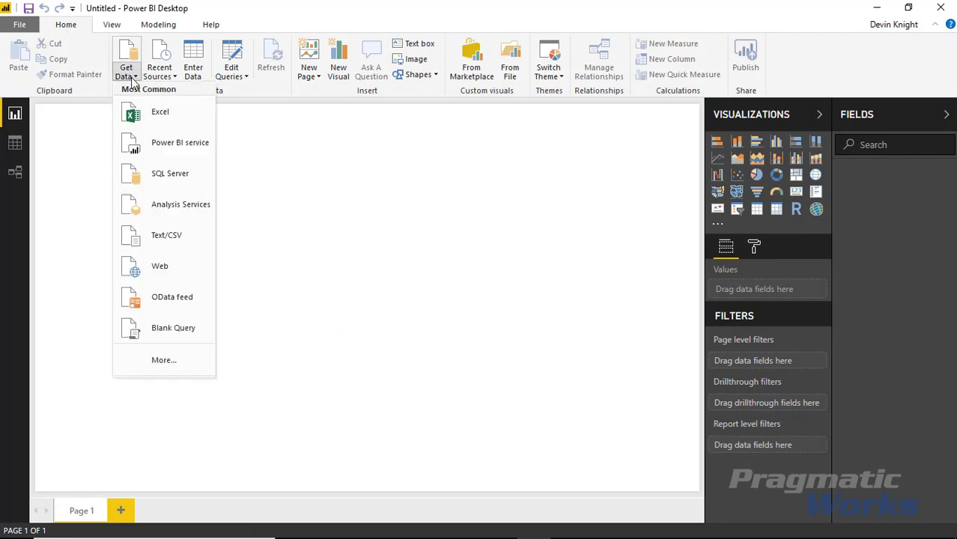
left_click(158, 112)
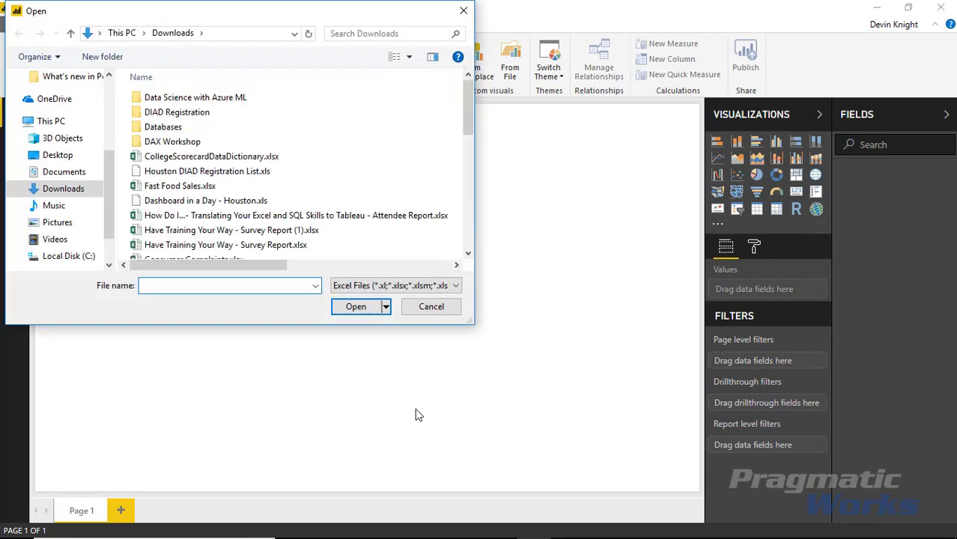
left_click(68, 256)
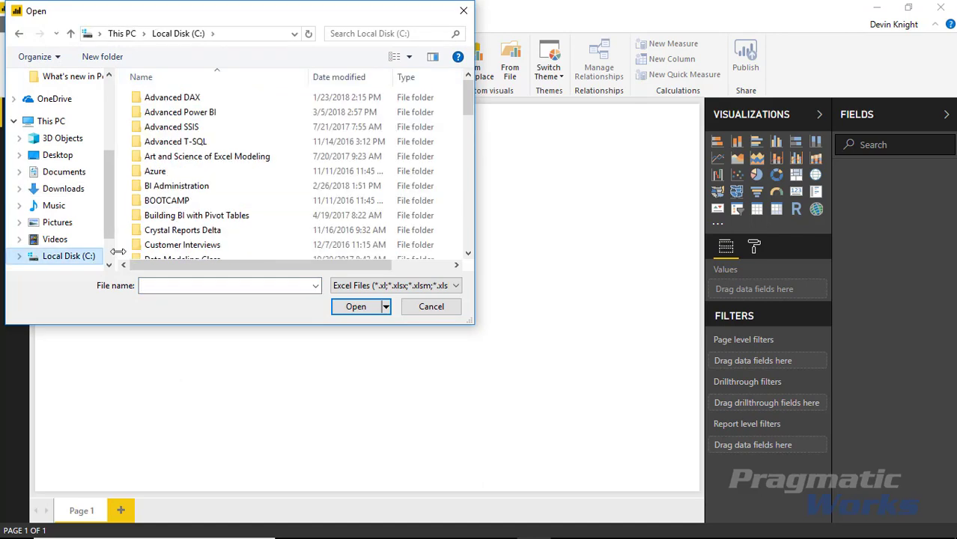
scroll(206, 235, "down", 8)
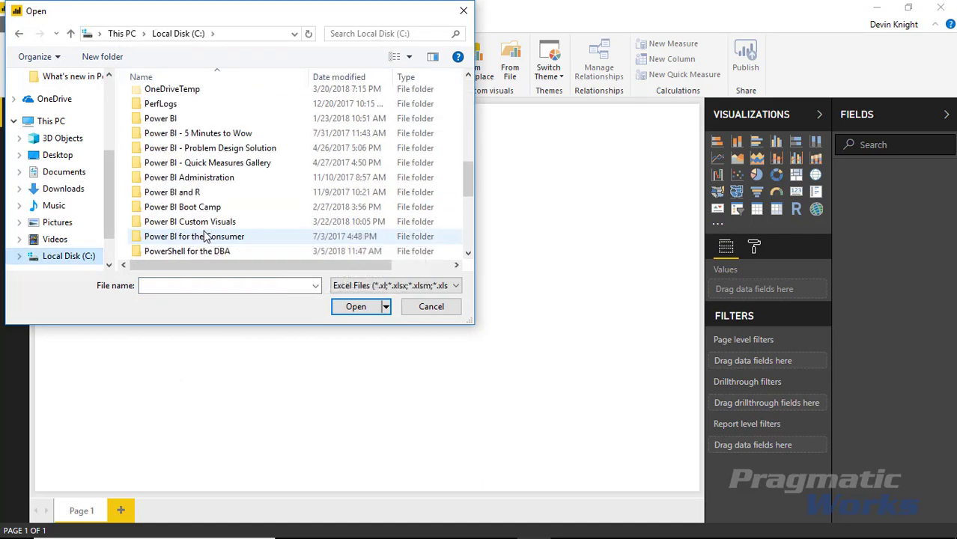
double_click(200, 221)
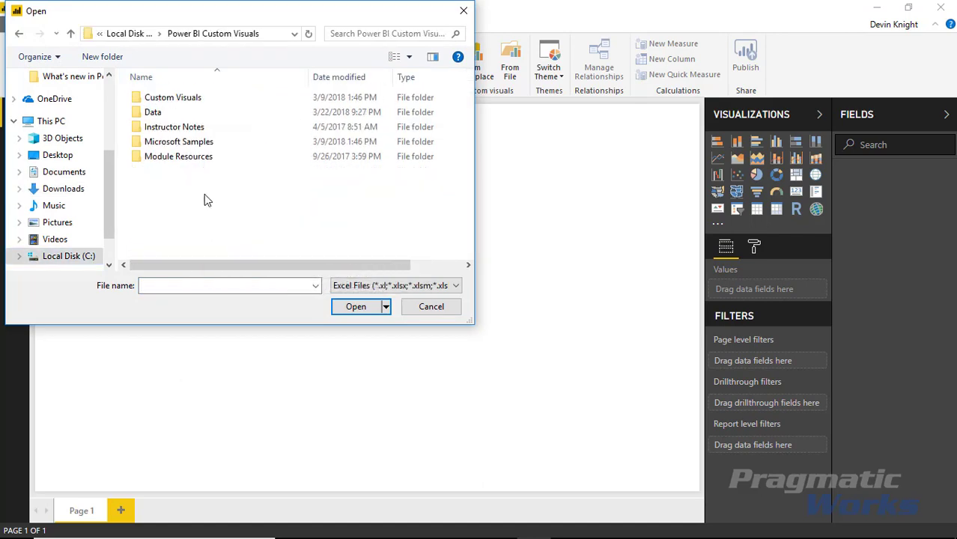
double_click(201, 114)
left_click(197, 97)
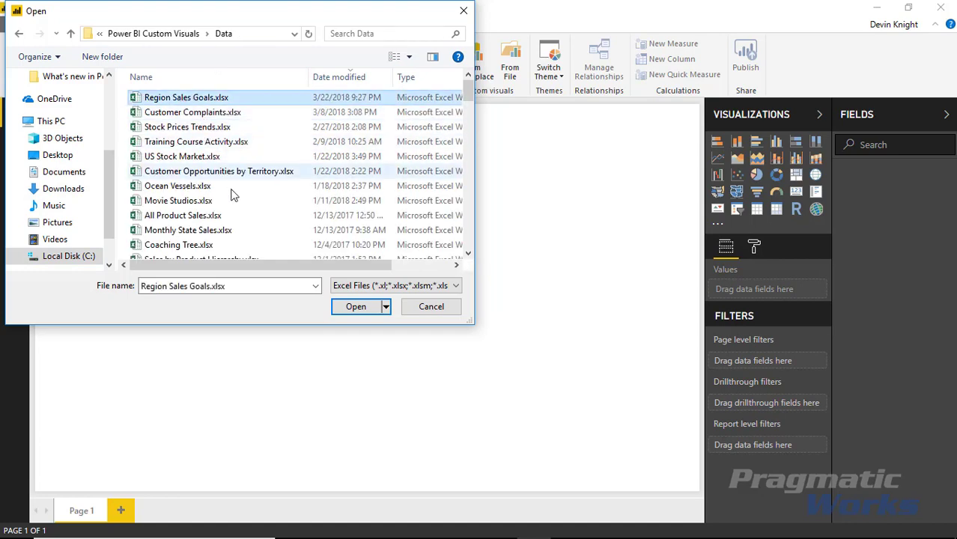
left_click(357, 307)
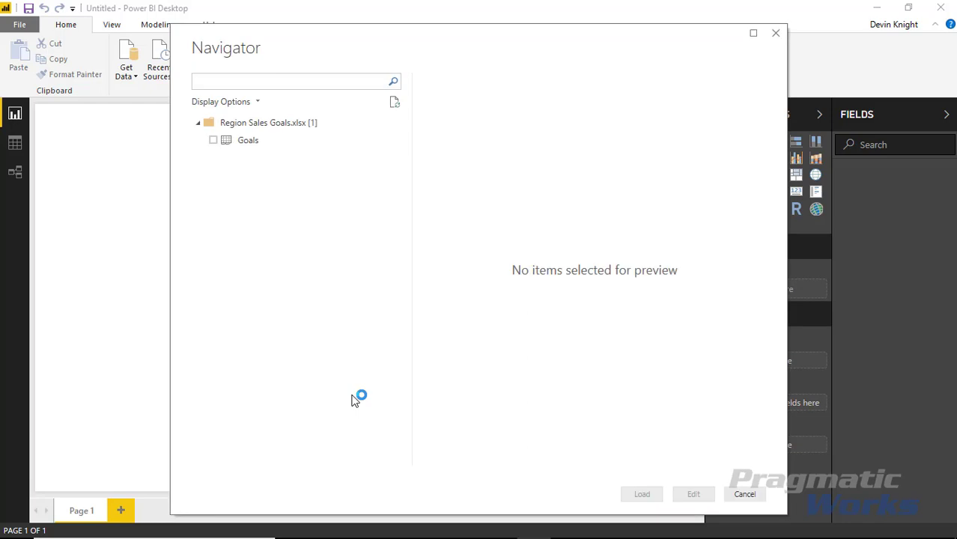
- Choose the Goals table, preview its columns through Band 3, and open it for editing in Power Query Editor
left_click(213, 140)
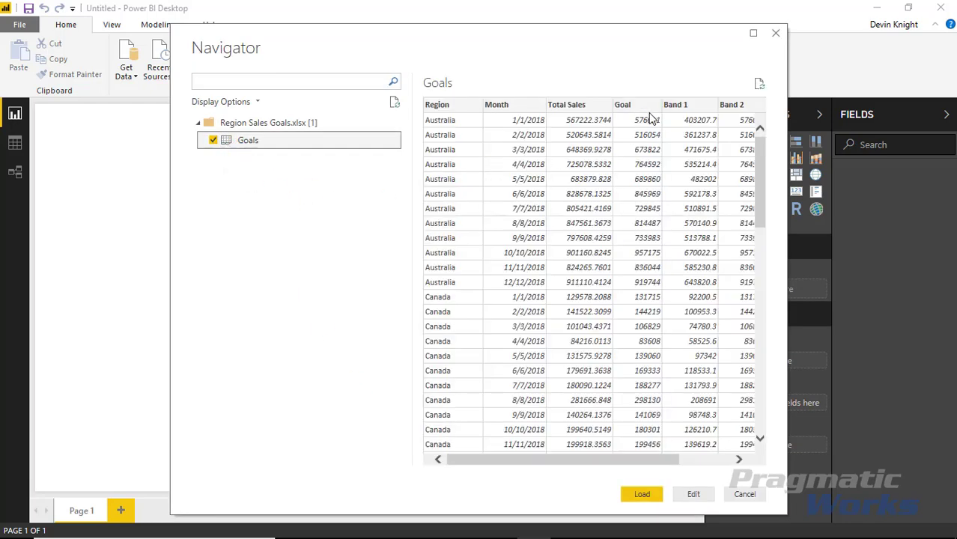
left_click_drag(666, 461, 725, 460)
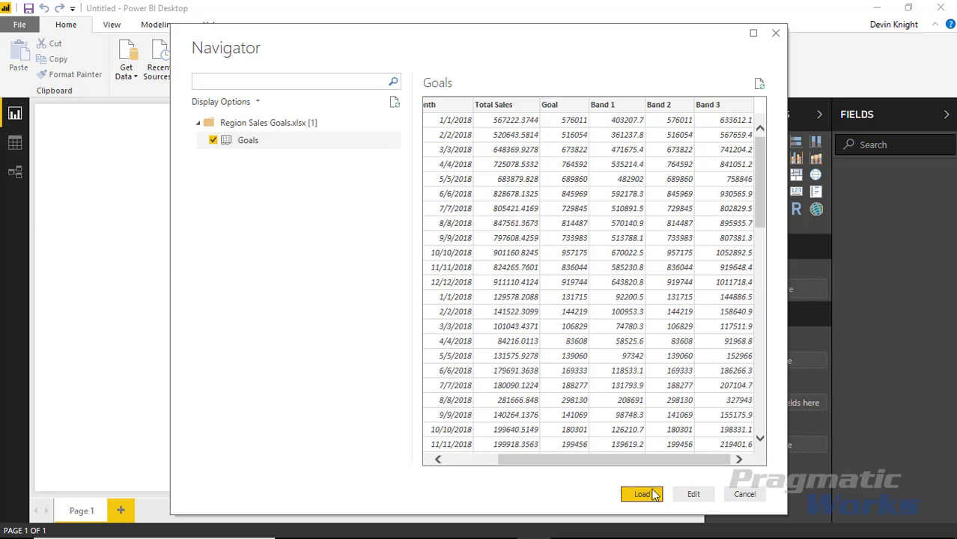
left_click(694, 495)
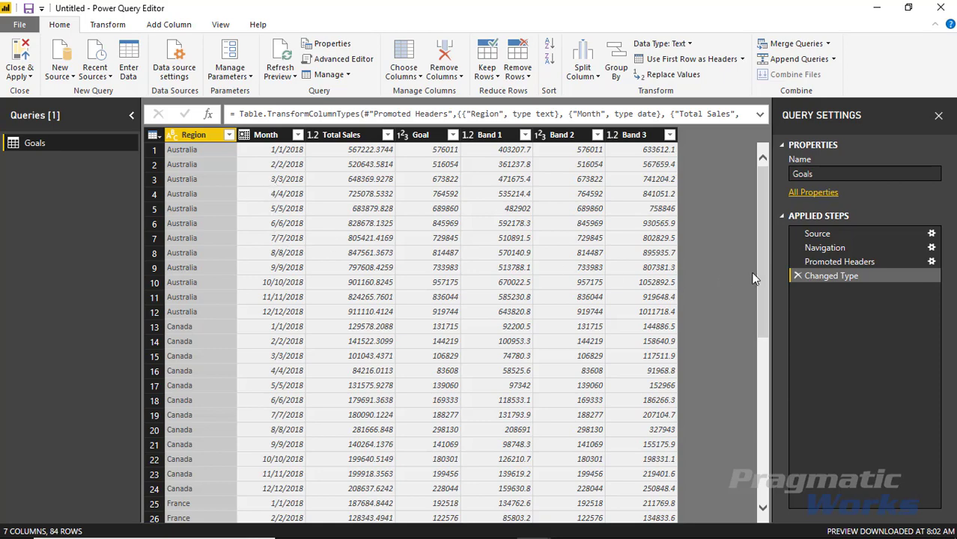
- Compare the Month values before and after the type conversion, and change the Month column to Text, replacing the current conversion
left_click(846, 264)
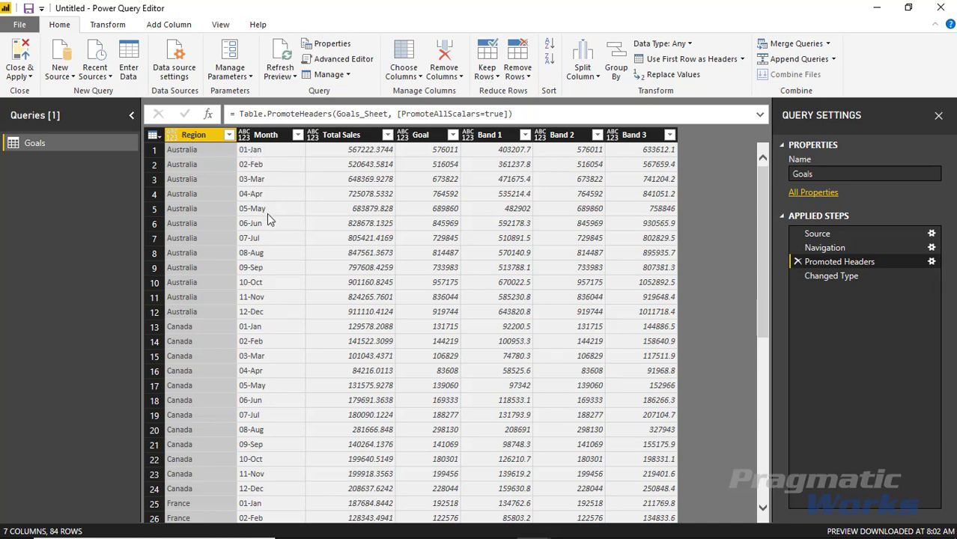
left_click(823, 276)
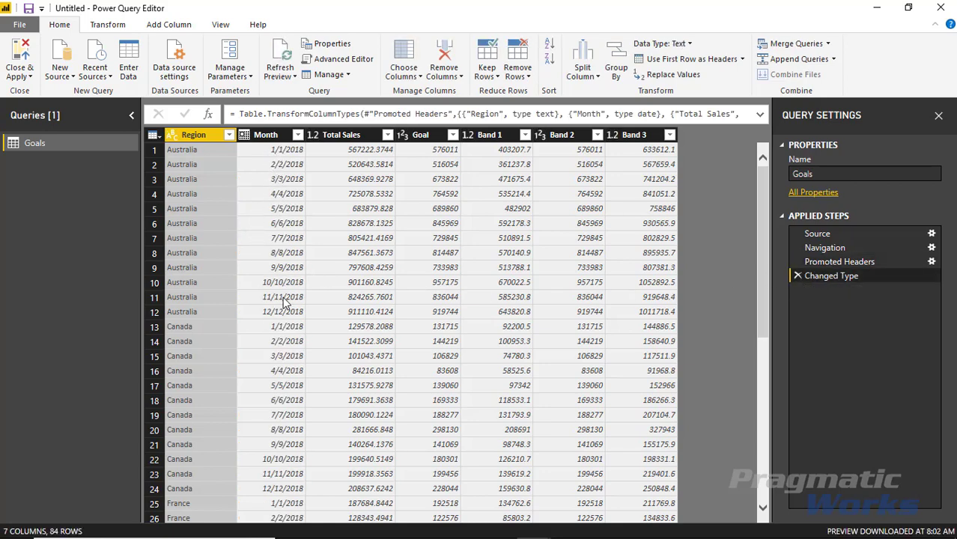
right_click(273, 138)
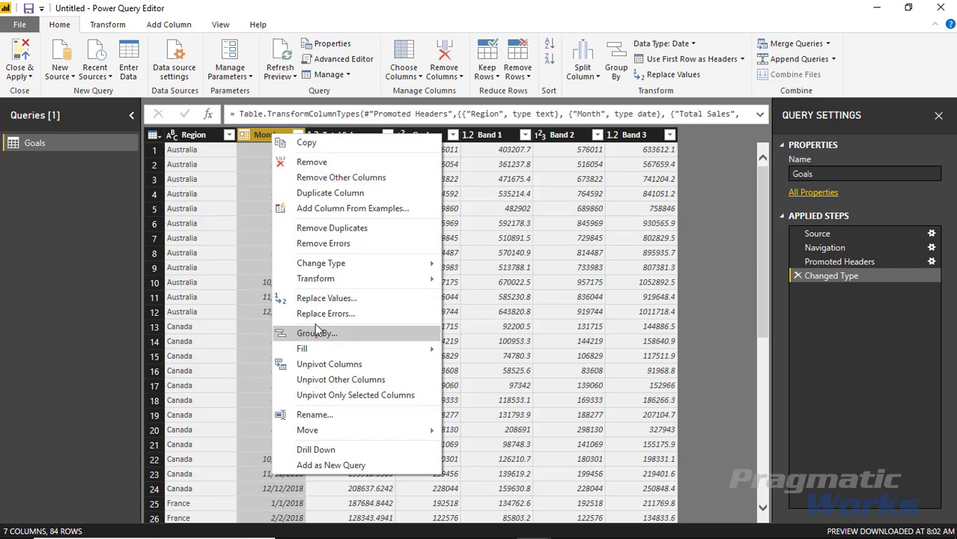
mouse_move(343, 266)
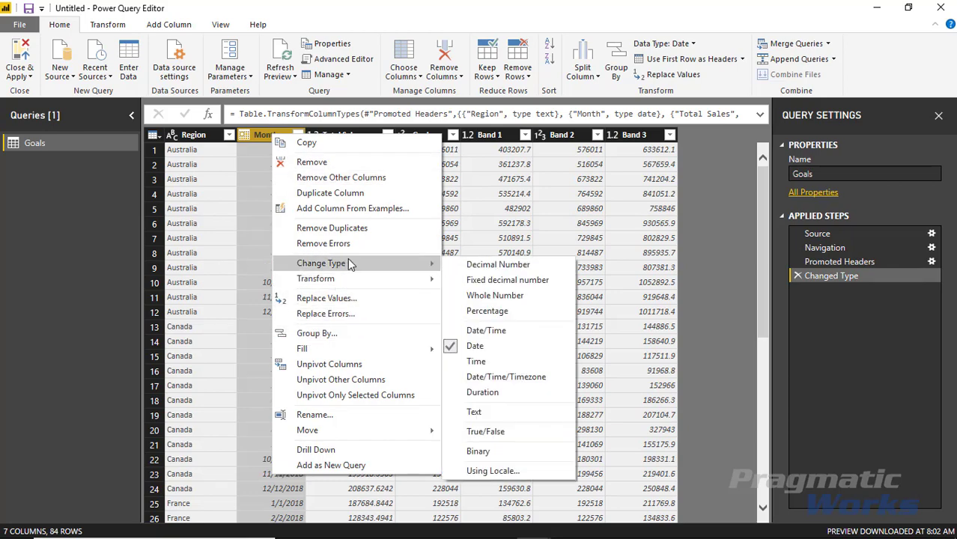
left_click(499, 411)
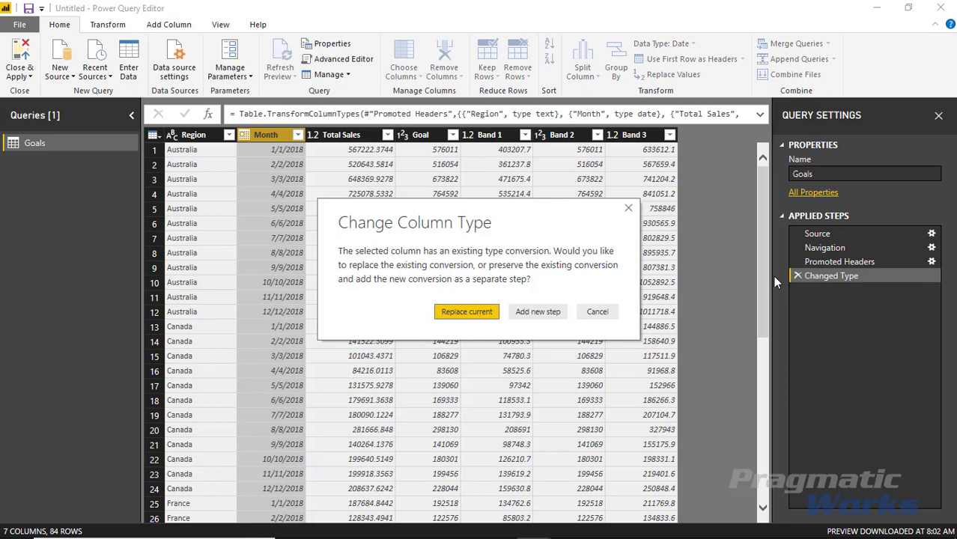
left_click(466, 313)
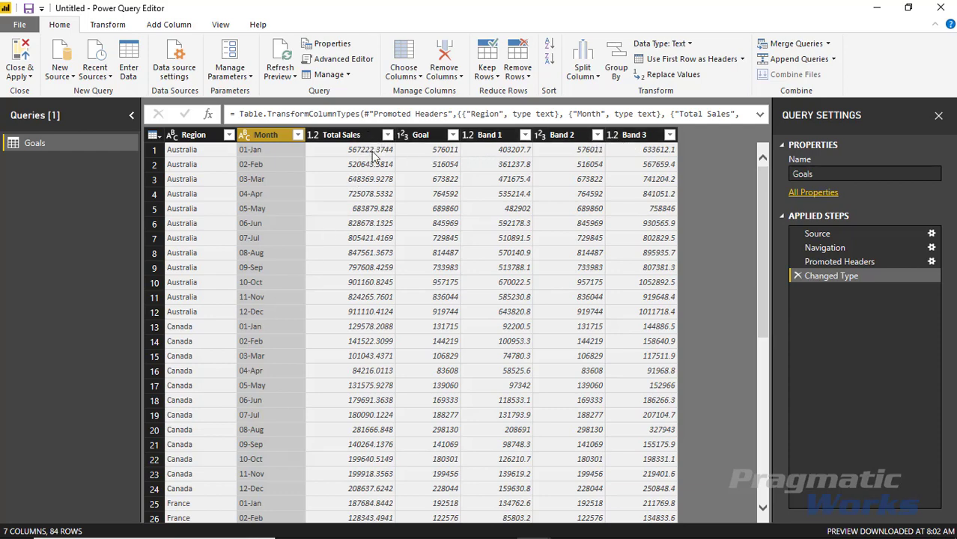
- Set the columns from Total Sales through Band 3 to Fixed decimal number, replacing the current conversion, and apply the query changes
left_click(352, 136)
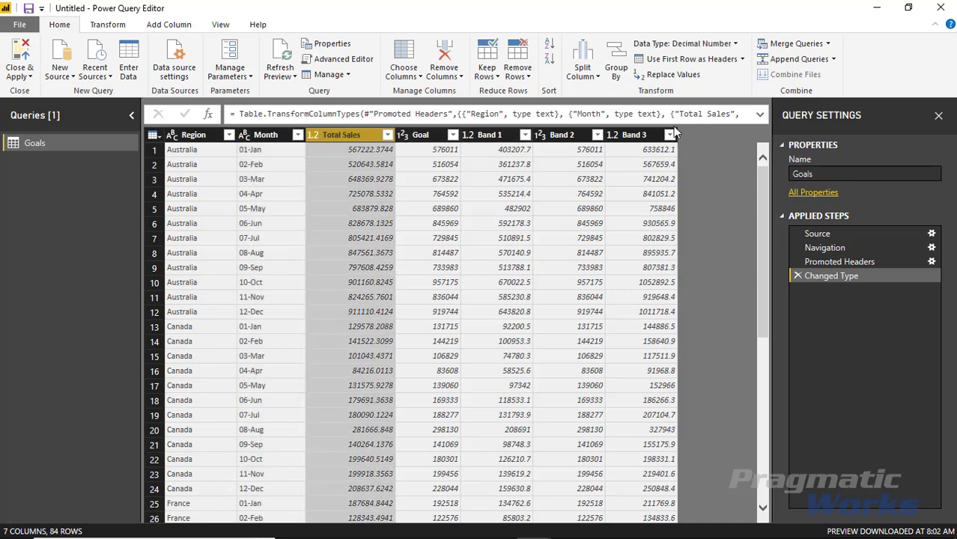
left_click(640, 137, "shift")
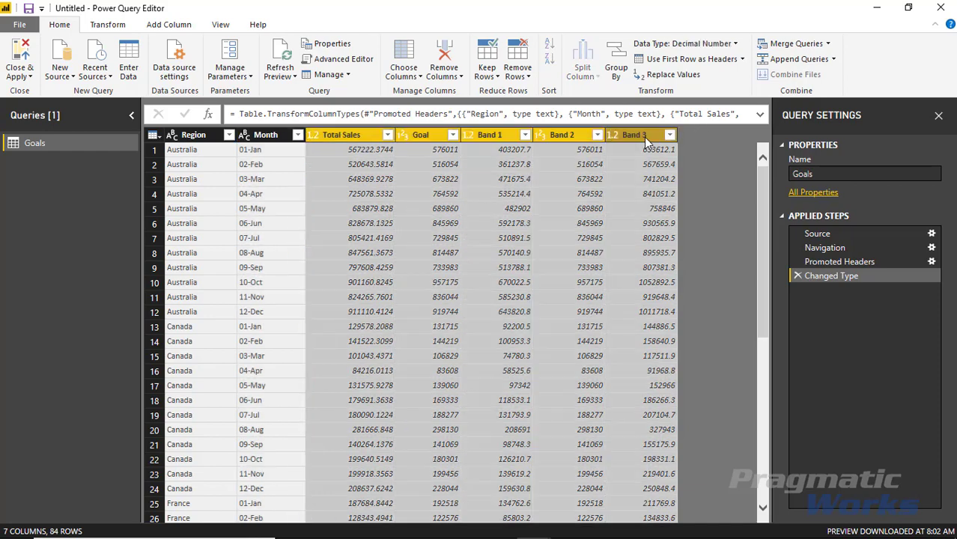
left_click(727, 45)
left_click(717, 93)
left_click(457, 312)
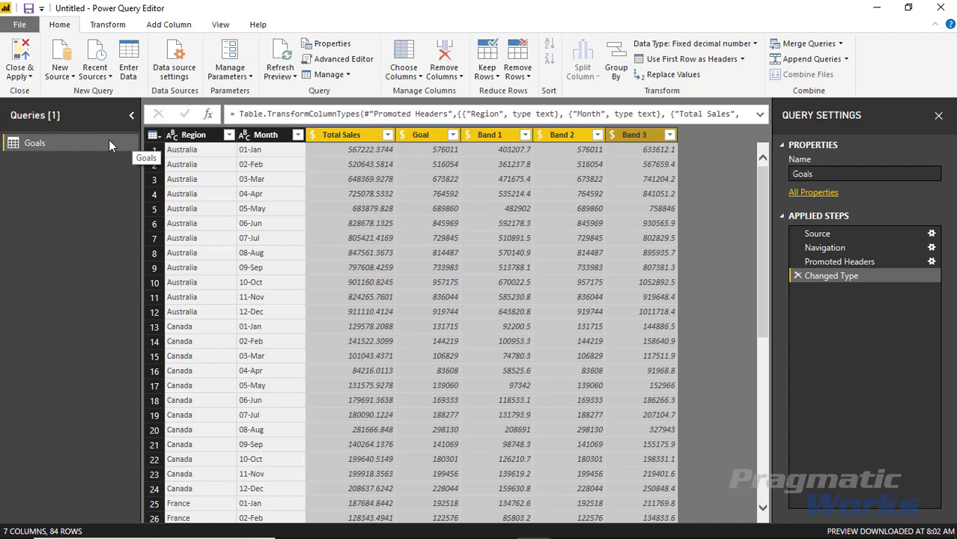
left_click(23, 50)
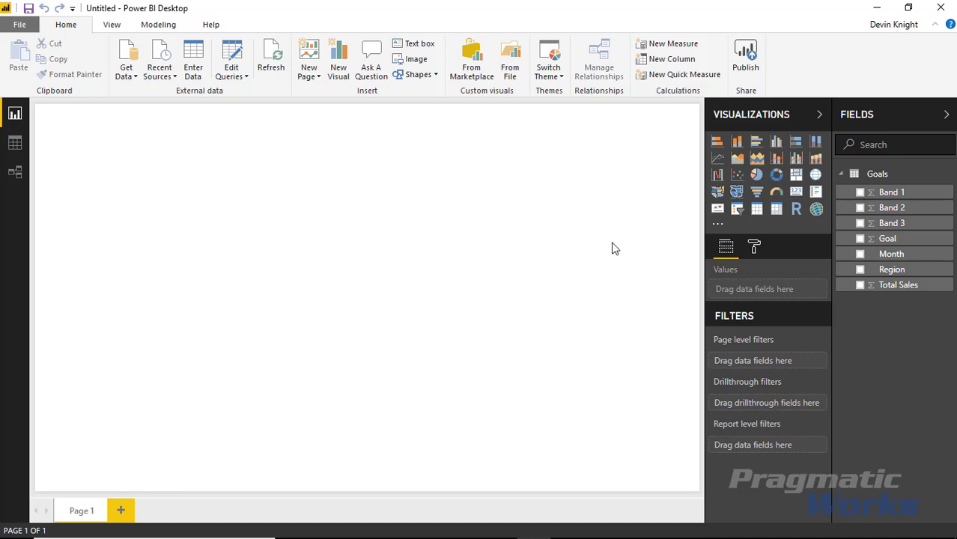
- Search the visuals marketplace for "microchart" and import the VitaraCharts - MicroChart custom visual
left_click(475, 71)
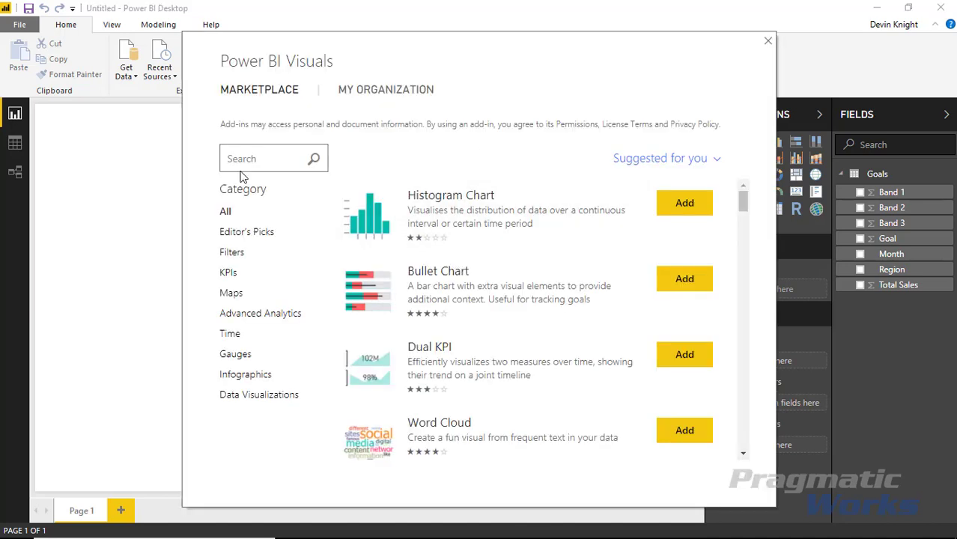
type("microchart")
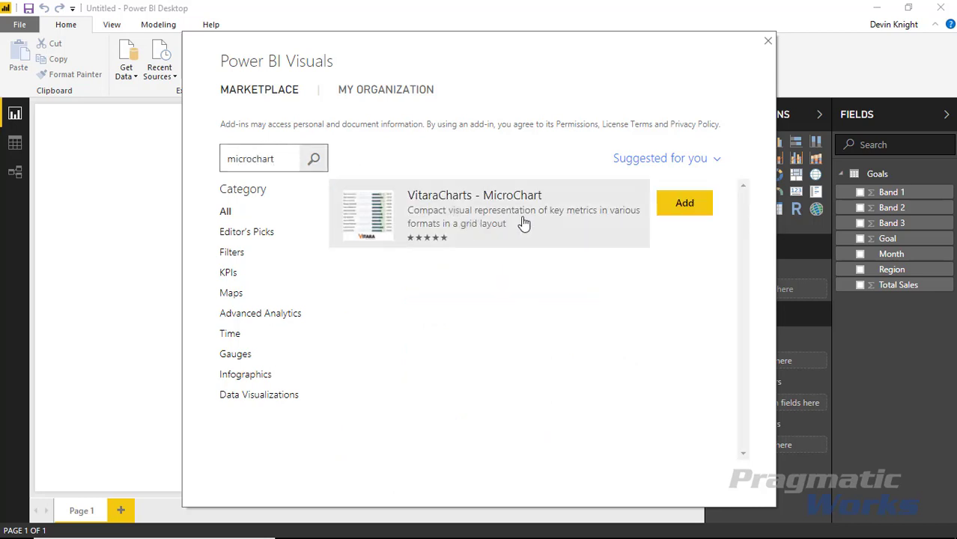
left_click(684, 207)
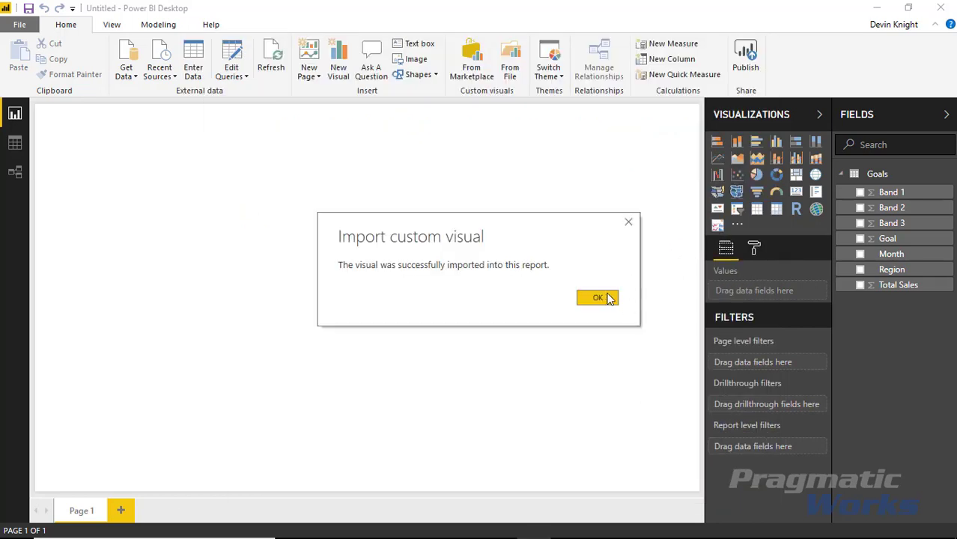
left_click(610, 296)
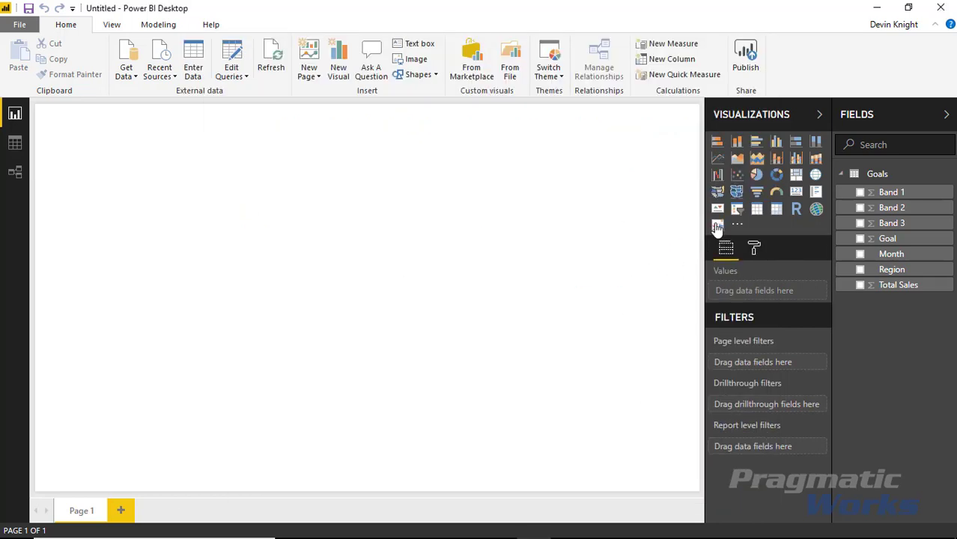
- Add a VitaraCharts - MicroChart visual to Page 1, enlarge it to fill most of the canvas, and leave it selected
left_click(717, 226)
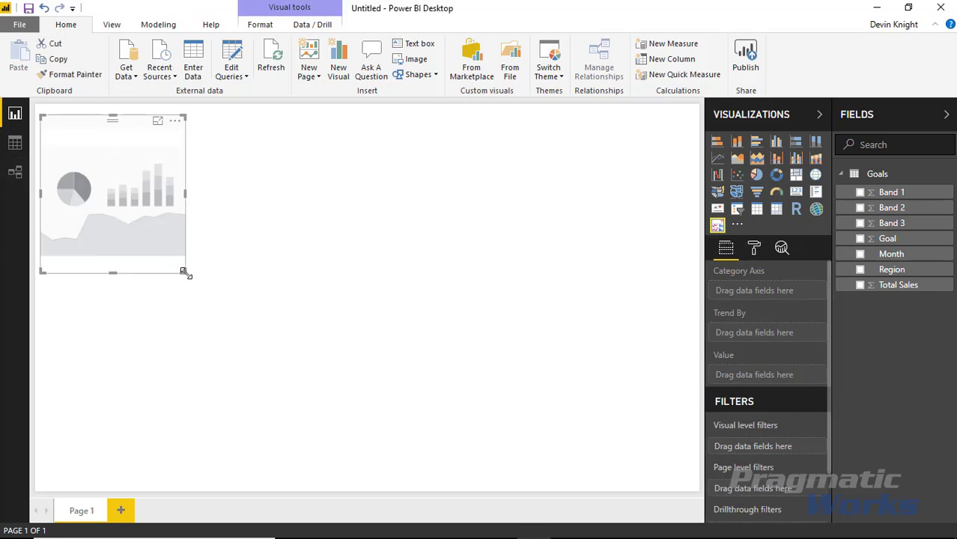
left_click_drag(184, 272, 664, 491)
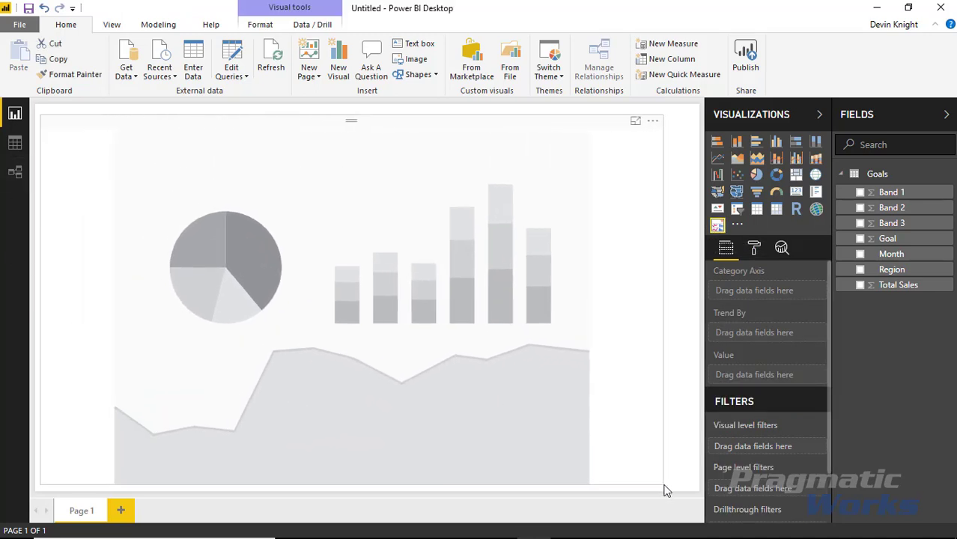
left_click(661, 487)
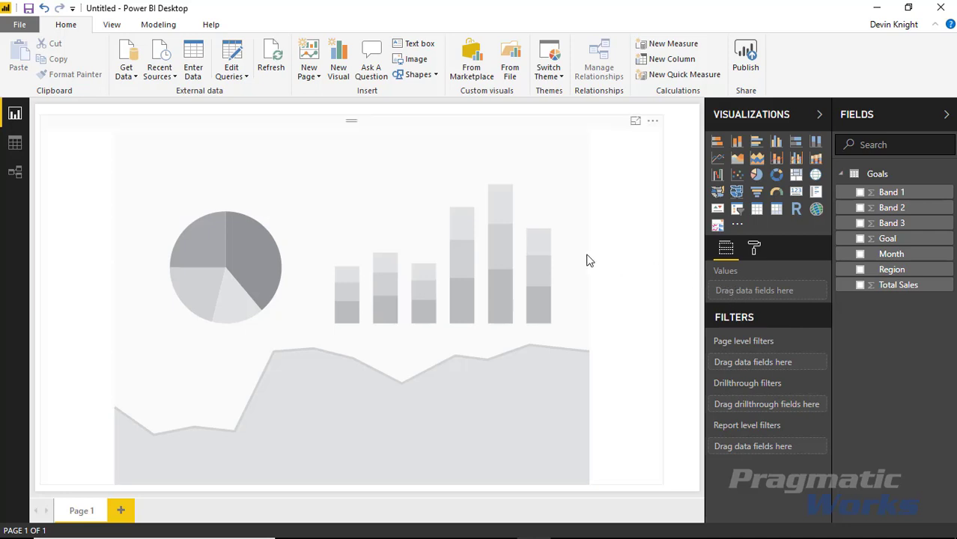
left_click(634, 218)
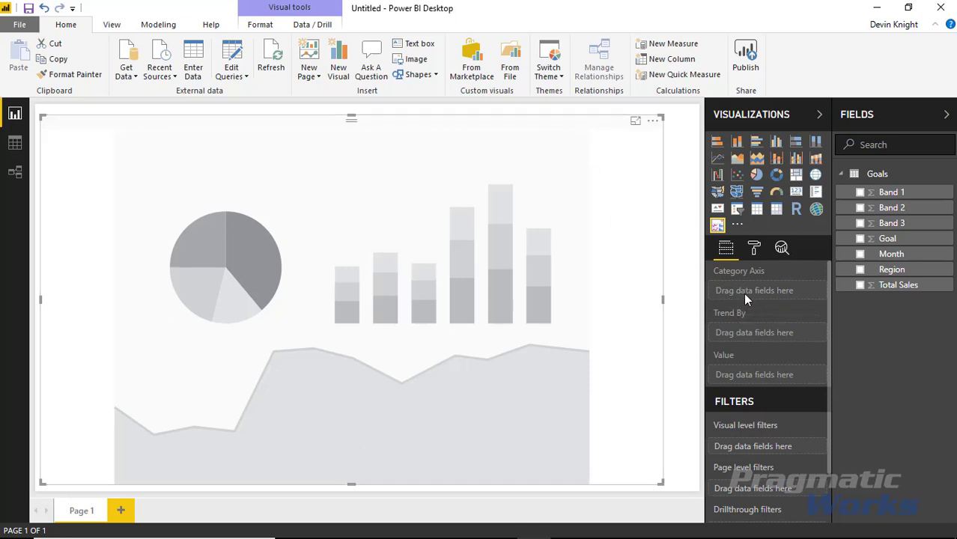
- Assign Region to the MicroChart's Category Axis, Month to Trend By, and Total Sales to Value
left_click_drag(892, 269, 794, 293)
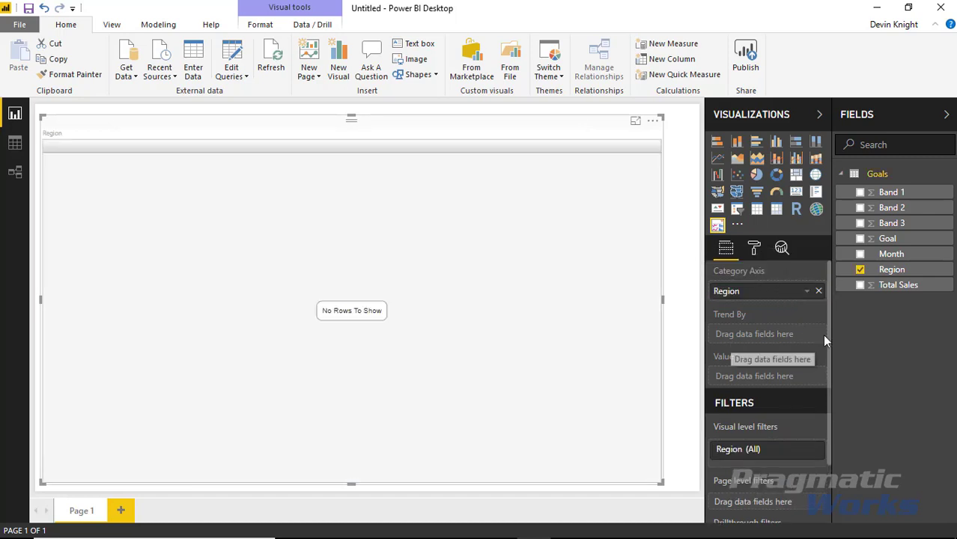
left_click_drag(887, 254, 782, 339)
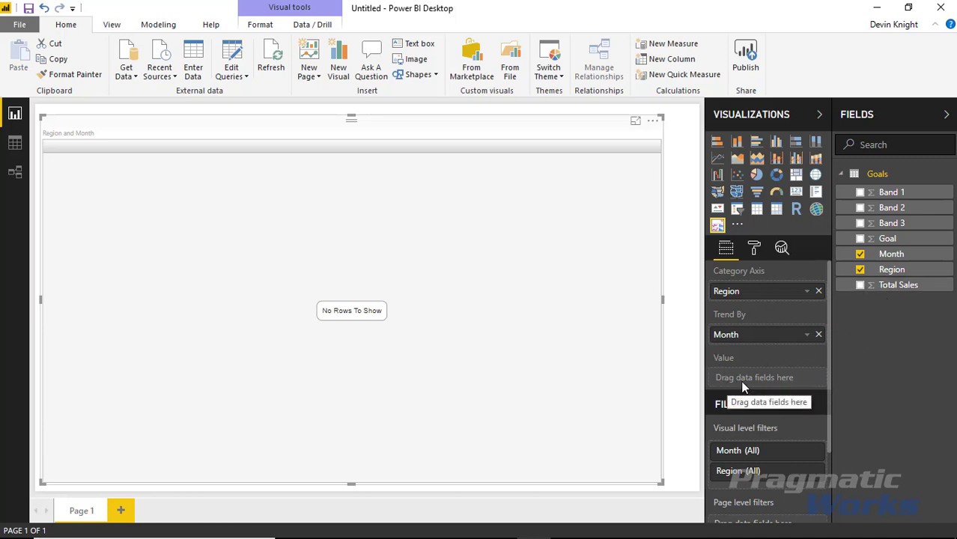
left_click_drag(897, 289, 781, 382)
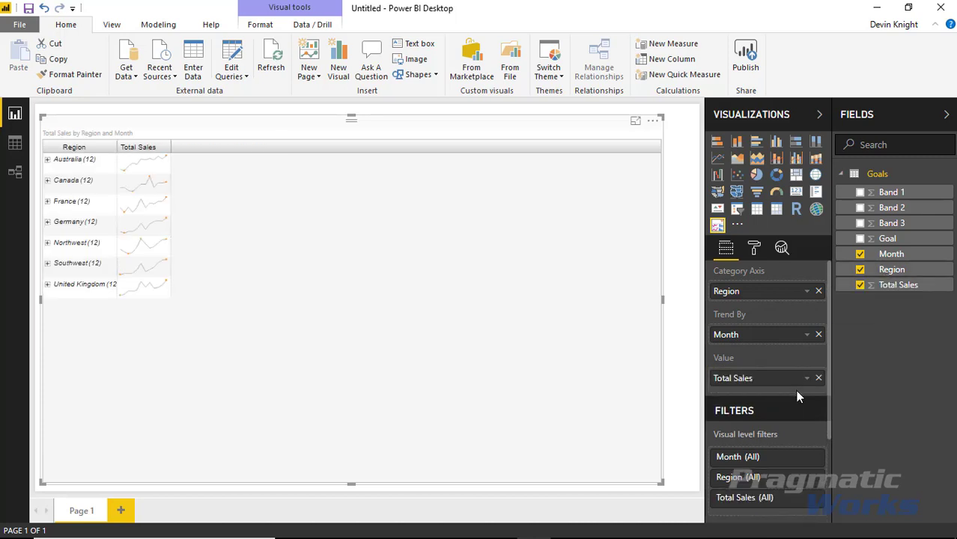
- Add the Goal, Band 1, Band 2 and Band 3 fields to the MicroChart's values after Total Sales
left_click(860, 239)
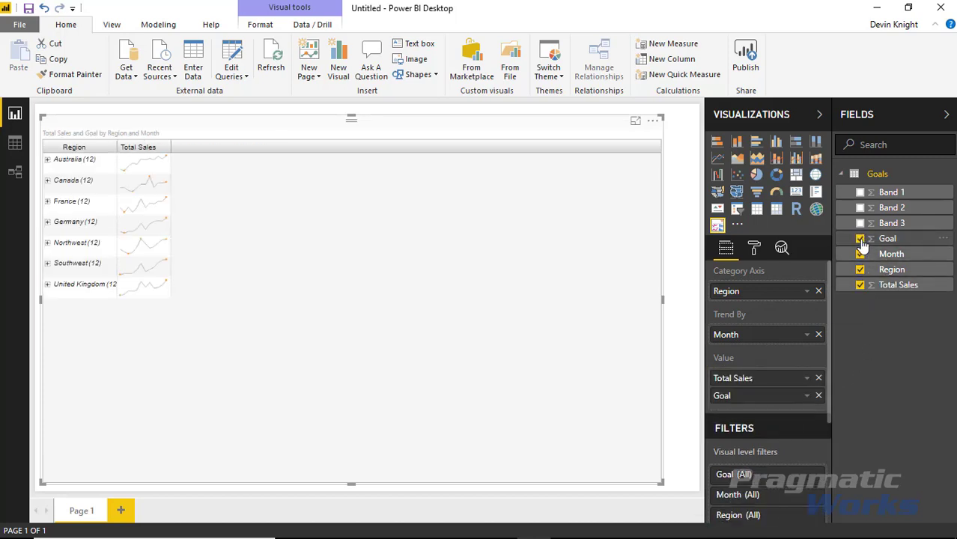
left_click(860, 192)
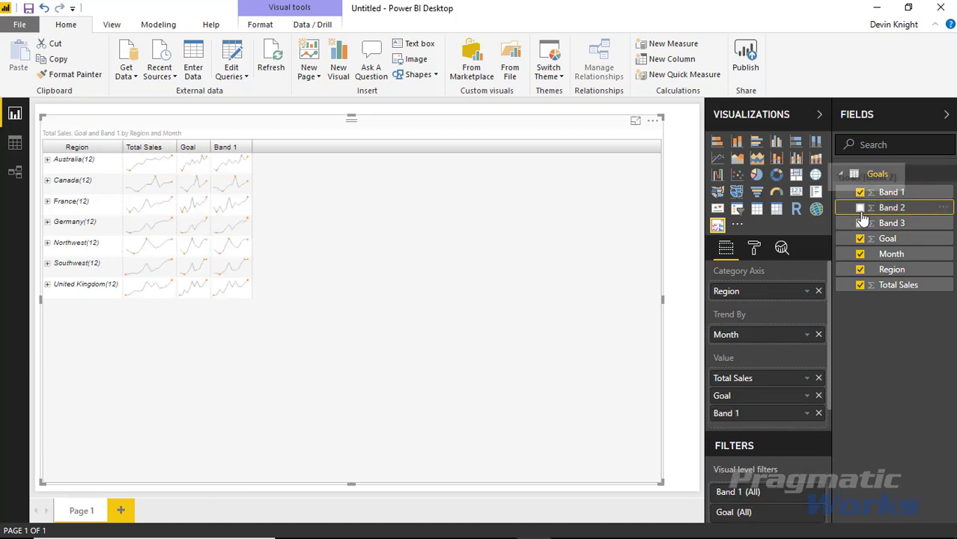
left_click(860, 208)
left_click(860, 223)
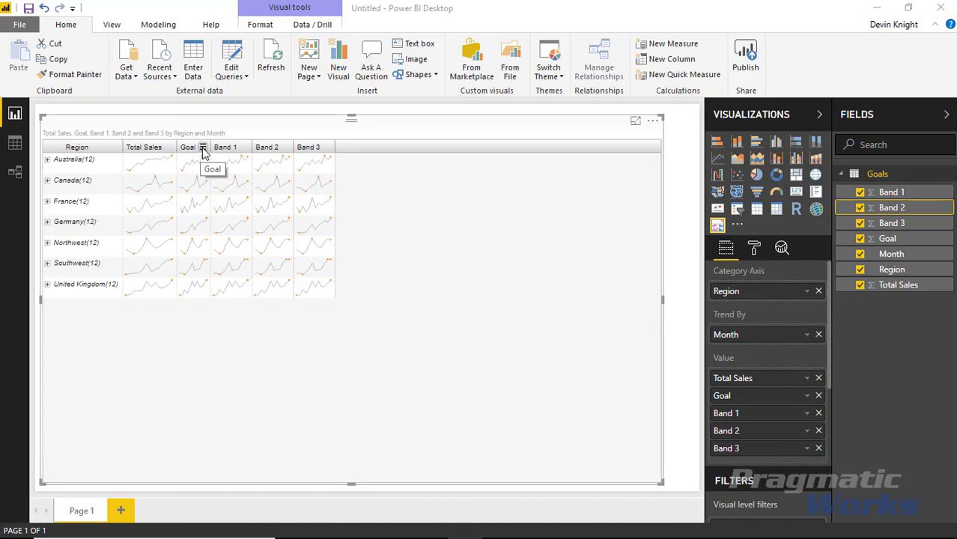
- Hide the Goal, Band 1, Band 2 and Band 3 columns in the MicroChart grid
left_click(202, 148)
left_click(220, 201)
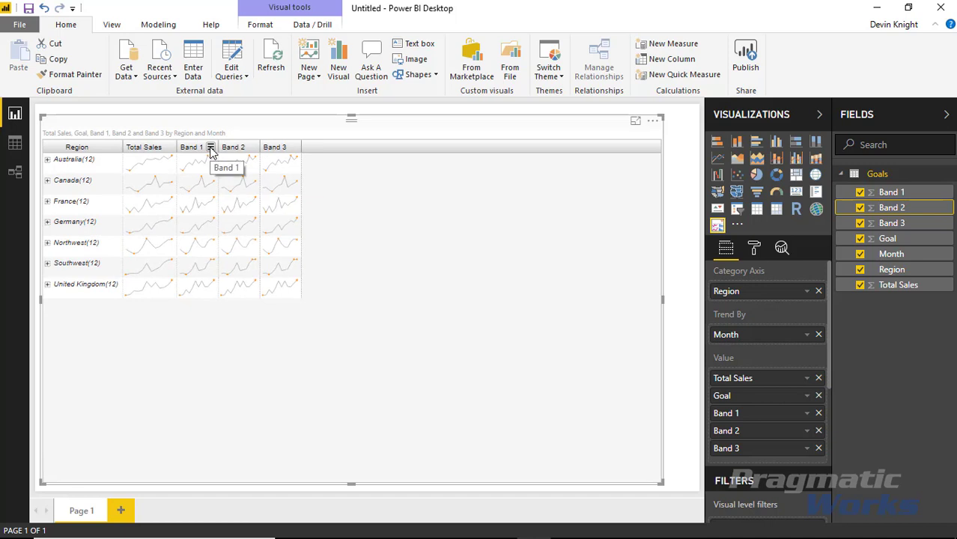
left_click(210, 148)
left_click(223, 199)
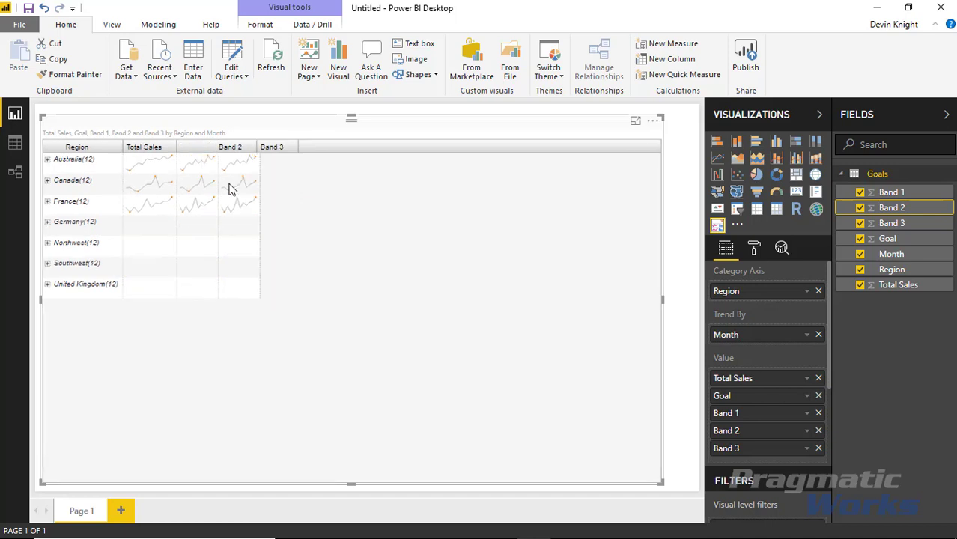
left_click(211, 148)
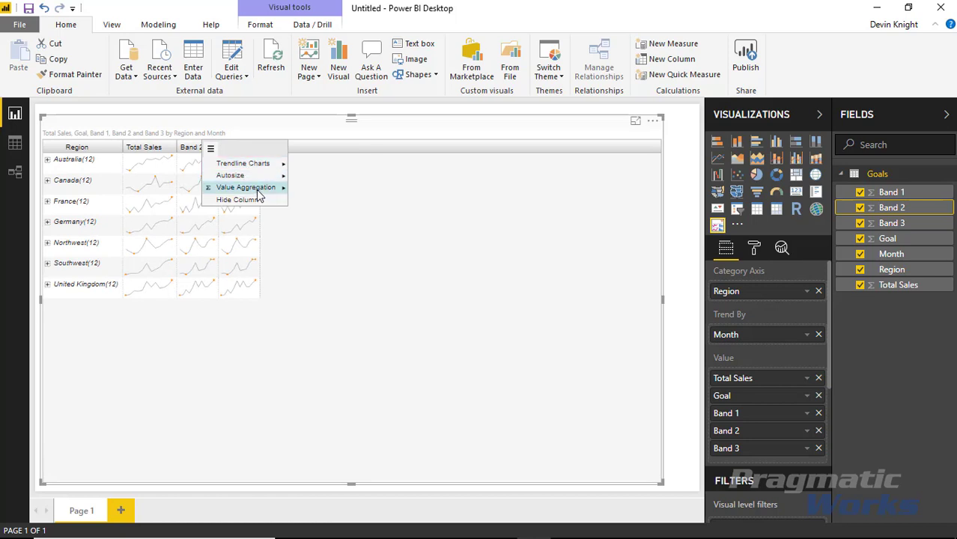
left_click(226, 199)
left_click(209, 148)
left_click(225, 198)
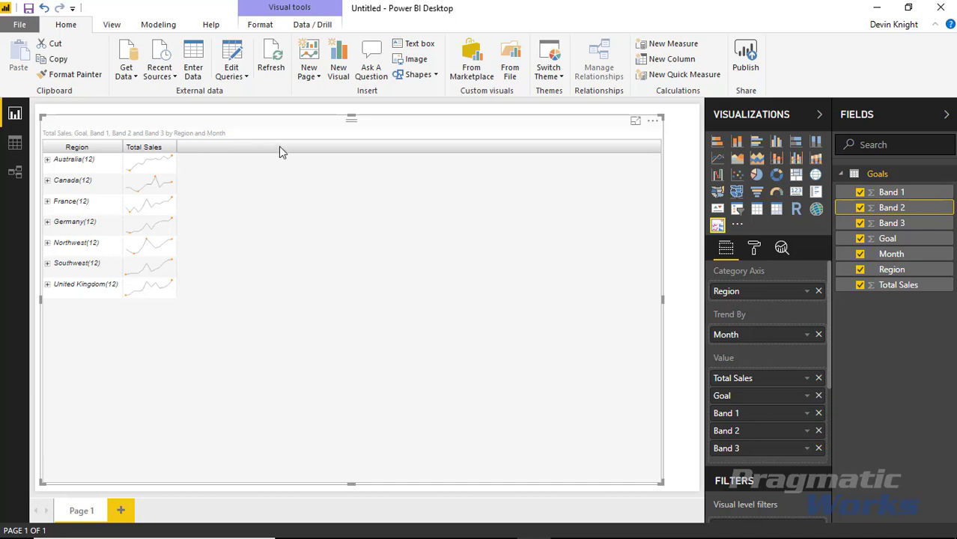
- Show the hidden Goal column again in the MicroChart grid
right_click(216, 152)
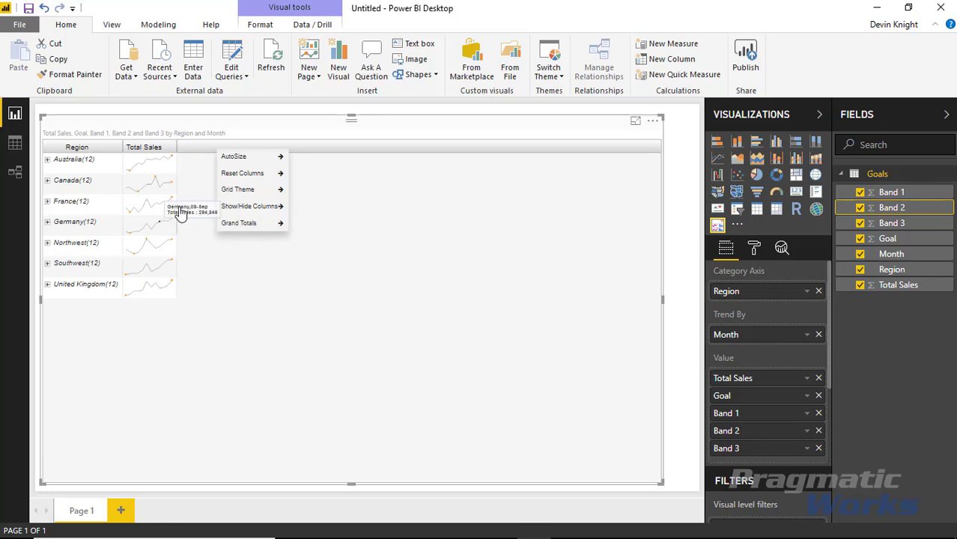
mouse_move(240, 214)
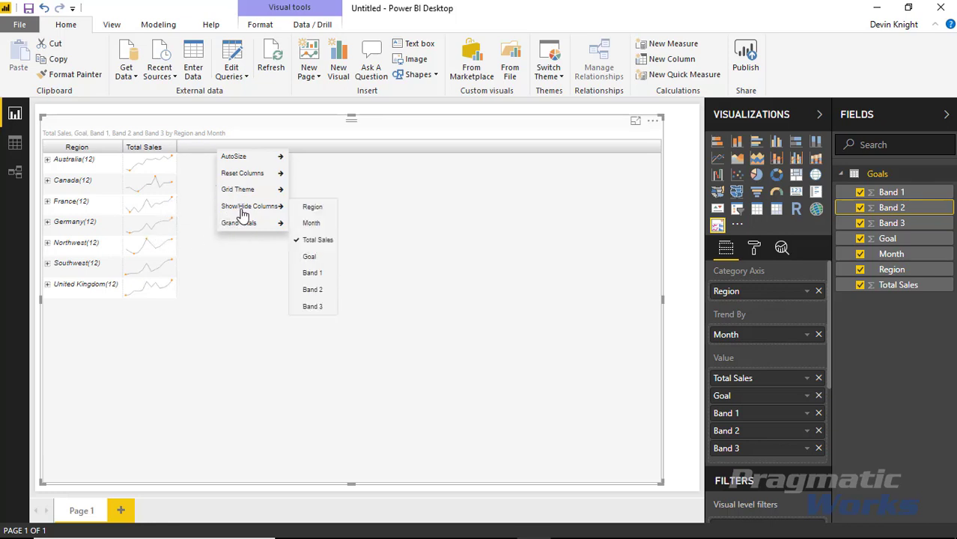
left_click(310, 258)
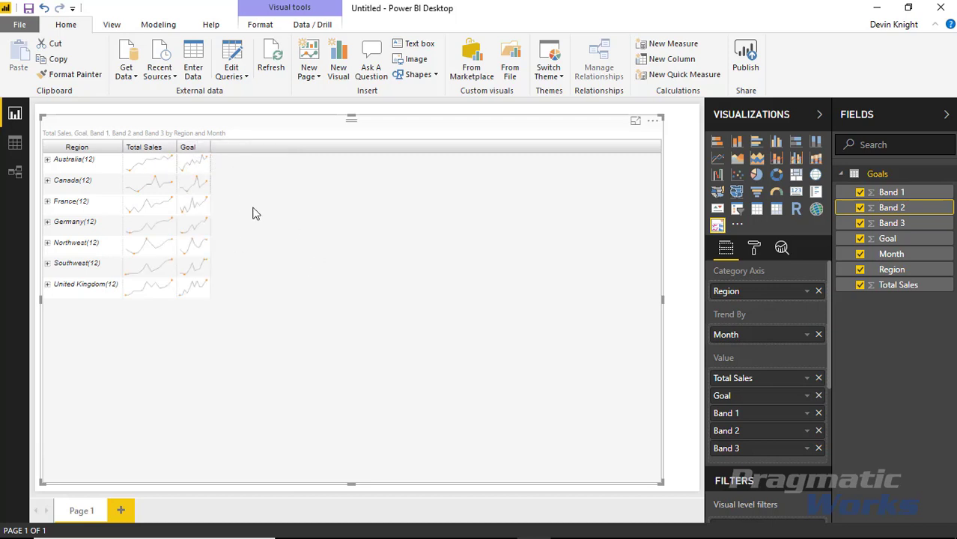
- Set the Goal column's value aggregation to Max and check it against Australia's monthly rows, then collapse them
left_click(202, 147)
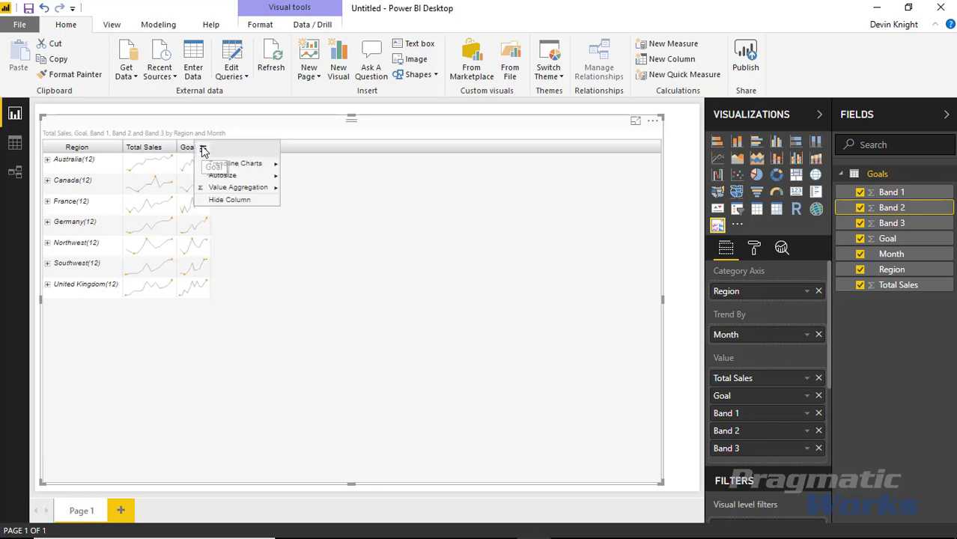
mouse_move(251, 192)
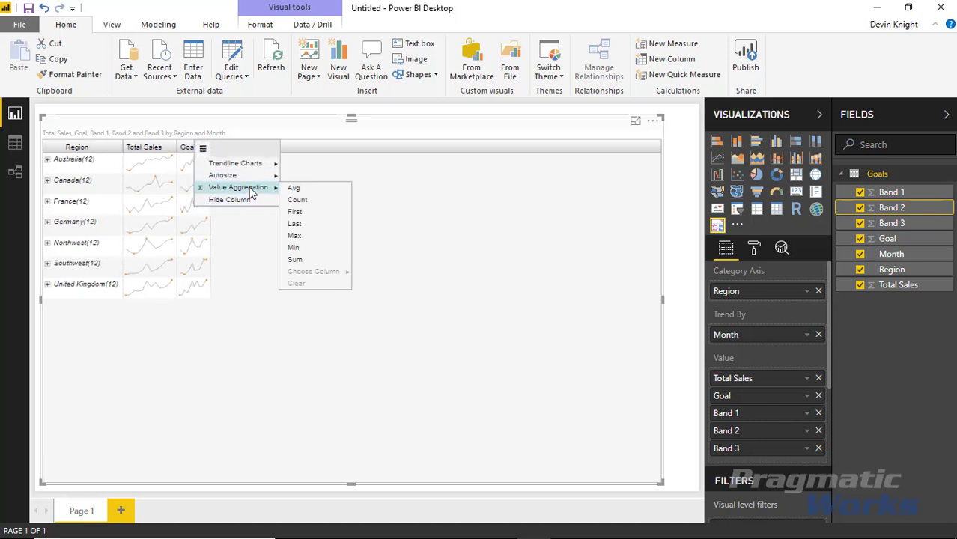
left_click(331, 236)
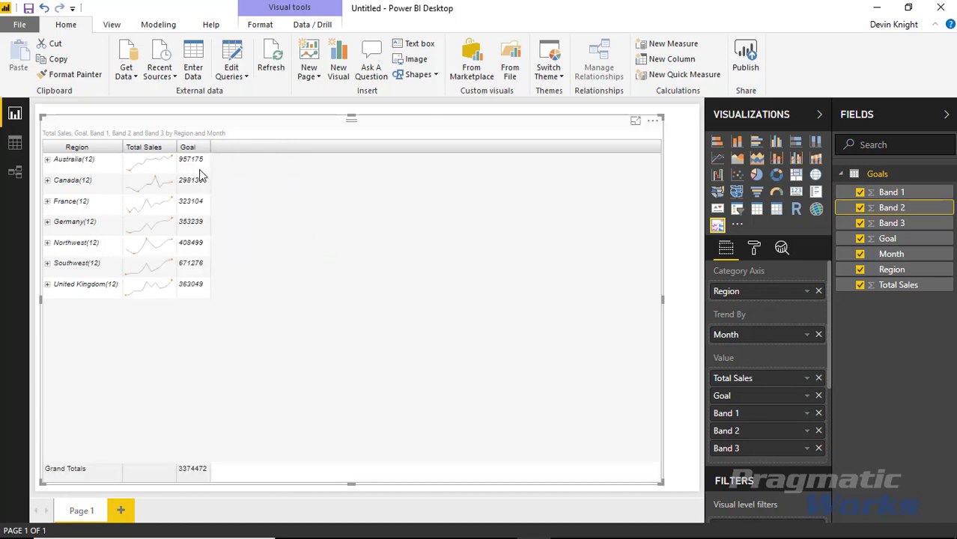
left_click(46, 160)
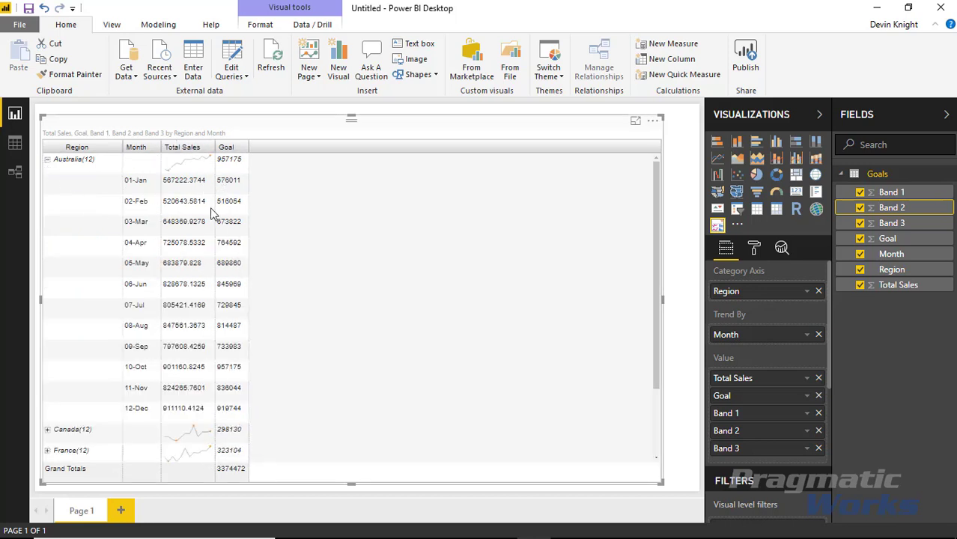
left_click(46, 160)
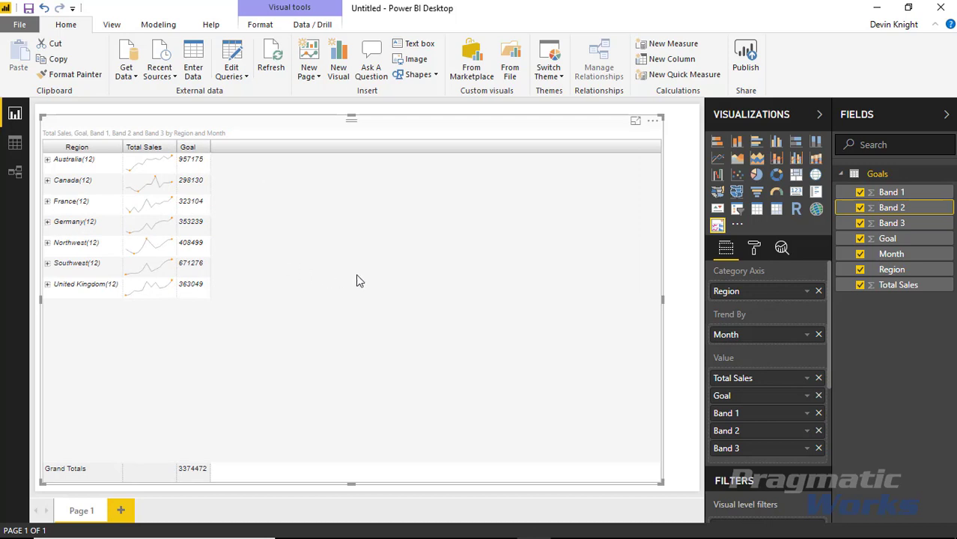
left_click_drag(892, 288, 776, 469)
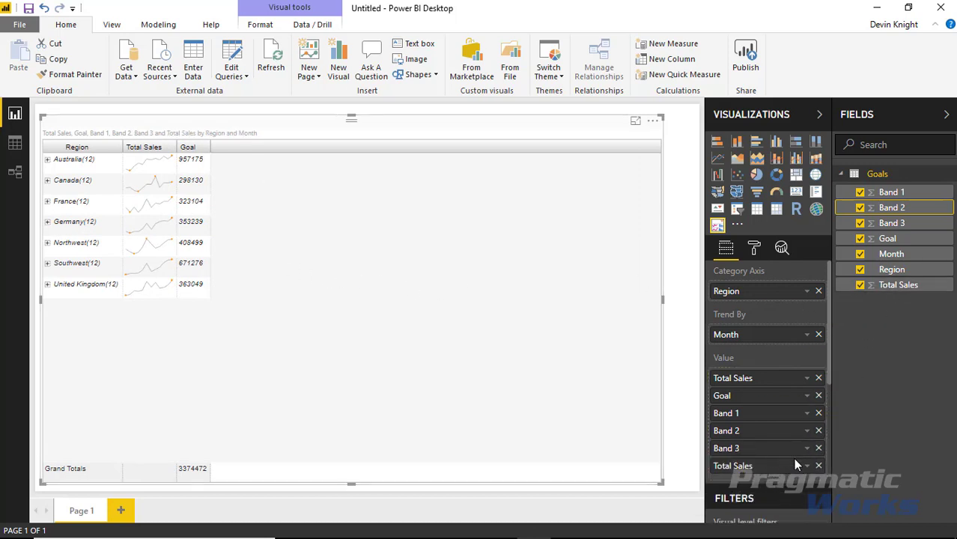
right_click(230, 157)
mouse_move(275, 209)
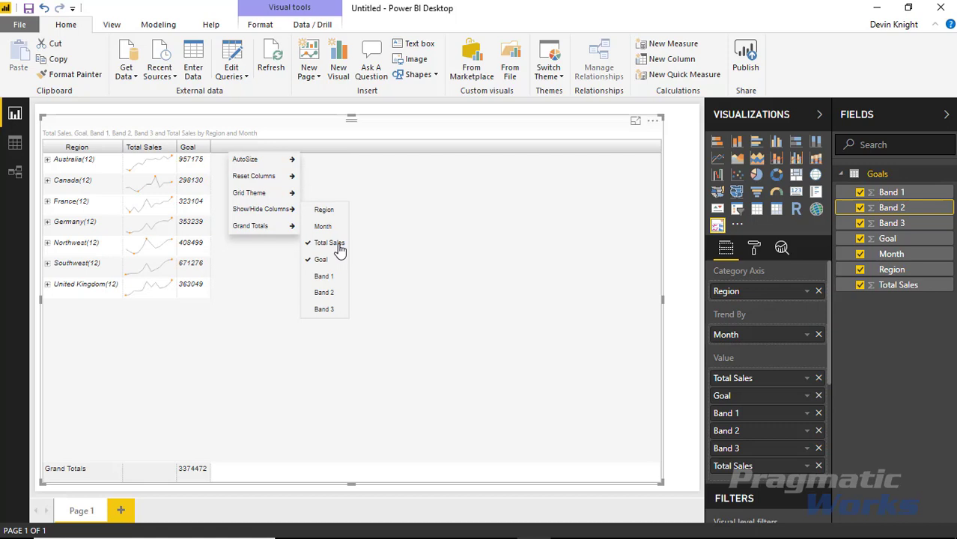
left_click(818, 465)
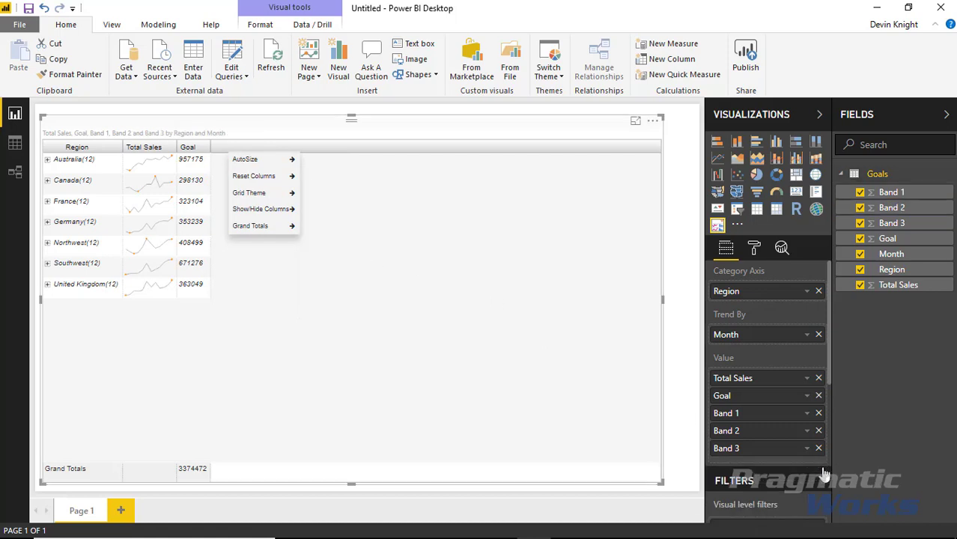
- Create a new measure in the Goals table with the formula Actual = SUM([Total Sales])
right_click(886, 181)
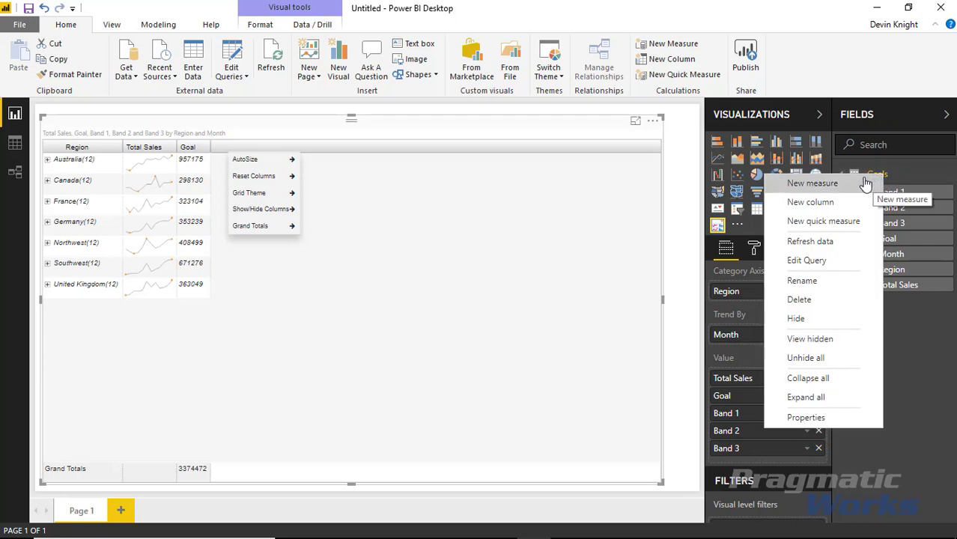
left_click(865, 184)
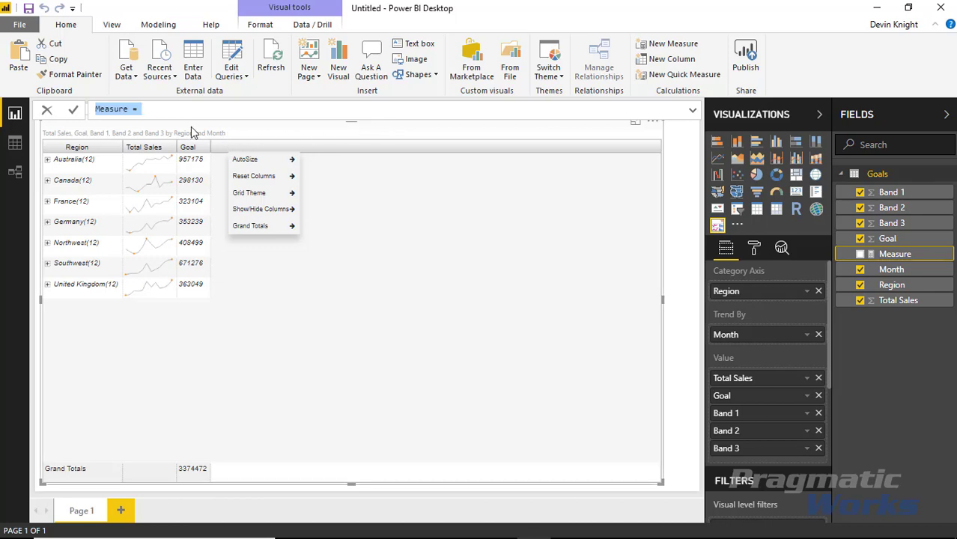
left_click(129, 110)
double_click(129, 110)
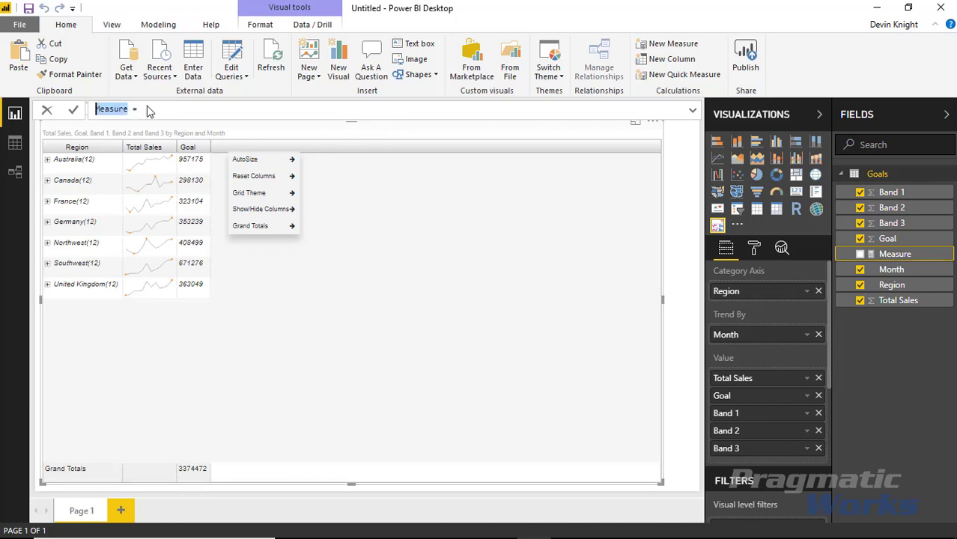
type("Actual")
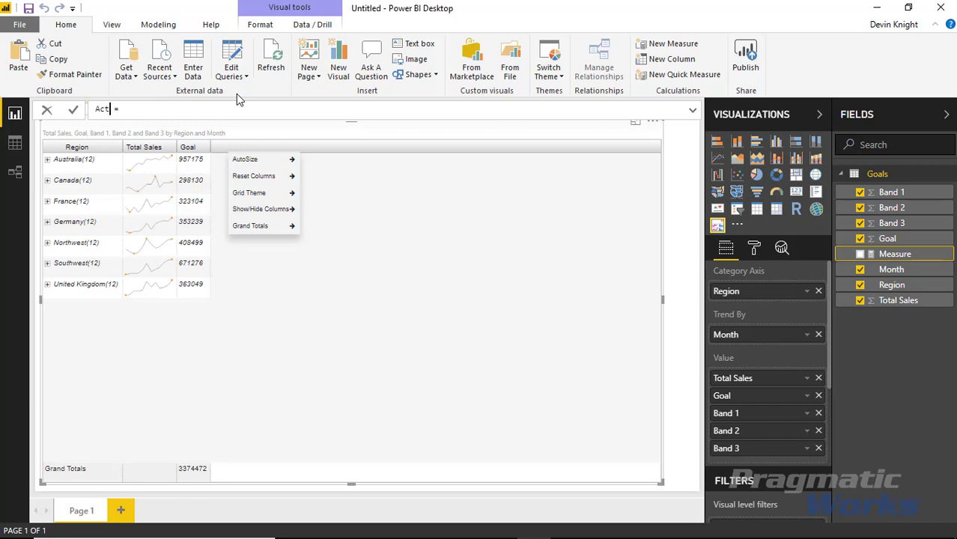
key("End")
type("SUM(")
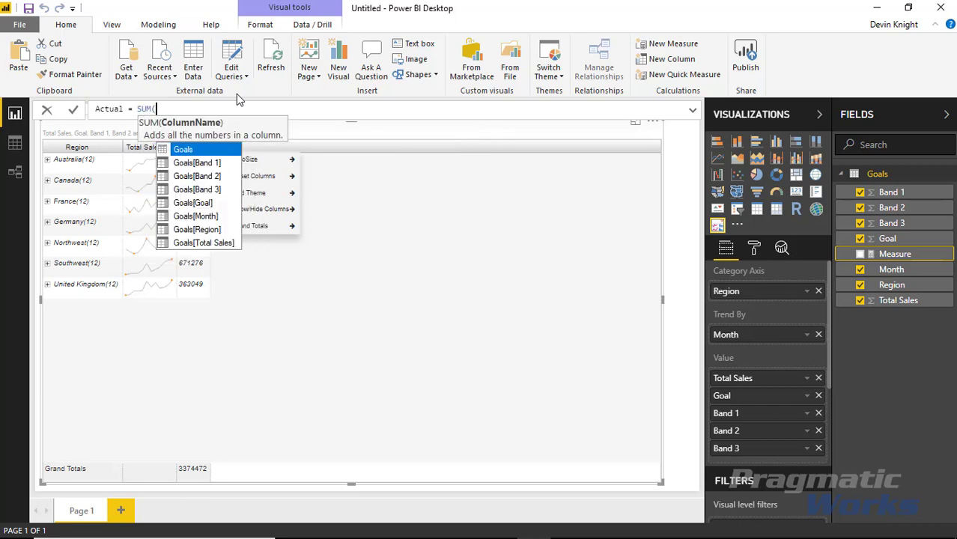
type("[T")
key("Tab")
type(")")
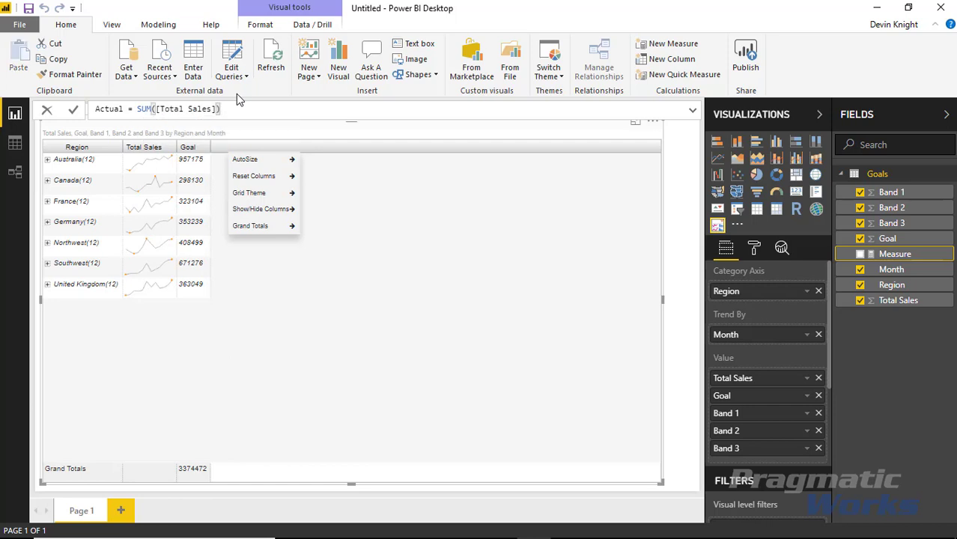
key("Return")
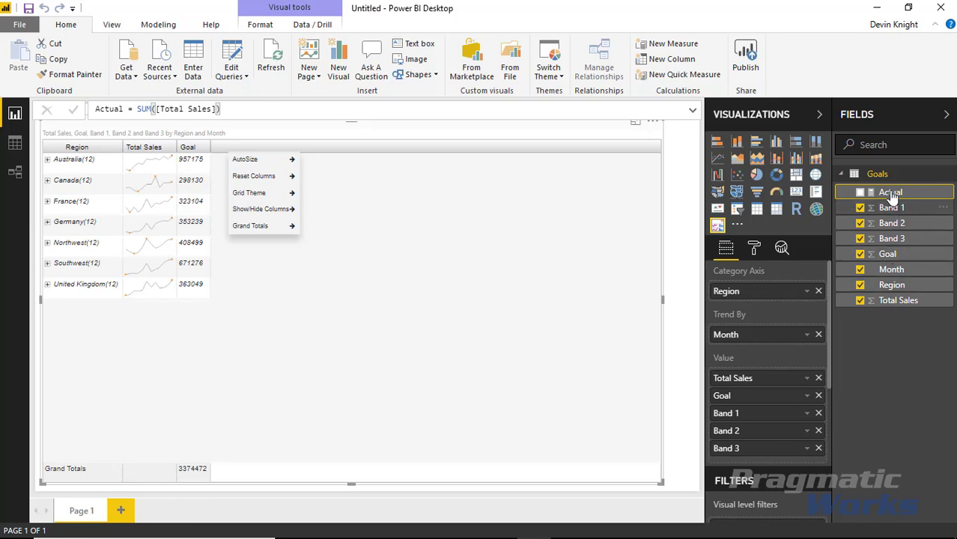
- Add the Actual measure to the MicroChart's values after Band 3
left_click(287, 282)
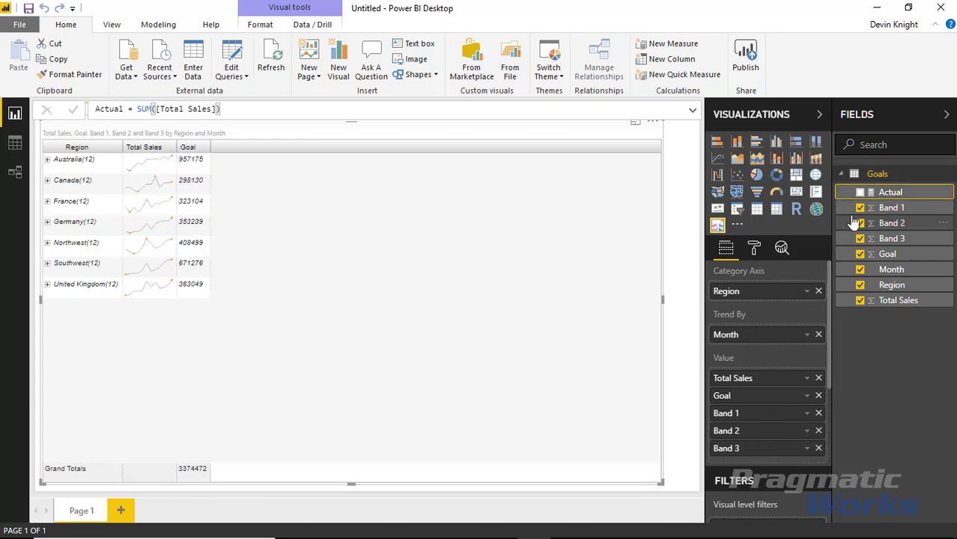
left_click_drag(880, 194, 774, 462)
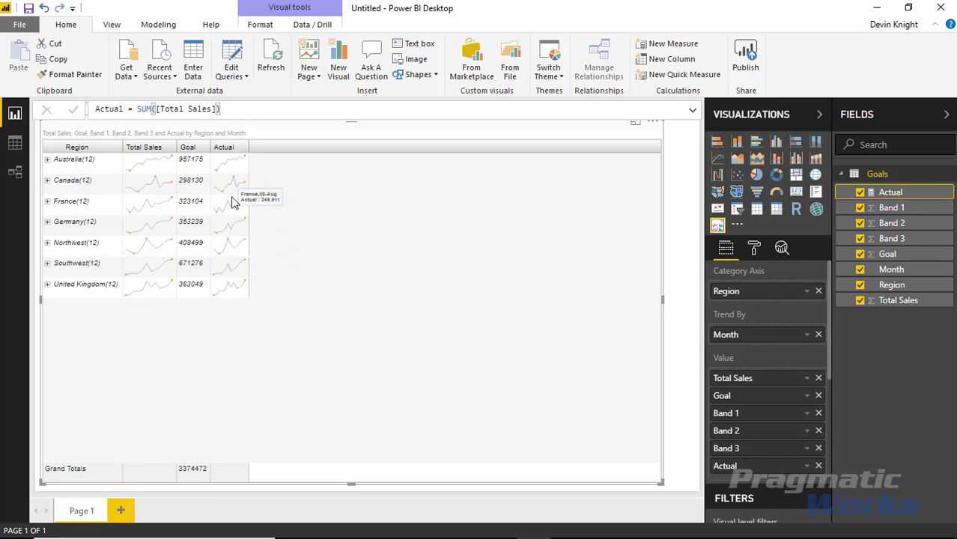
- Try the Bar Chart trendline on the Actual column and return it to Line Chart
left_click(241, 149)
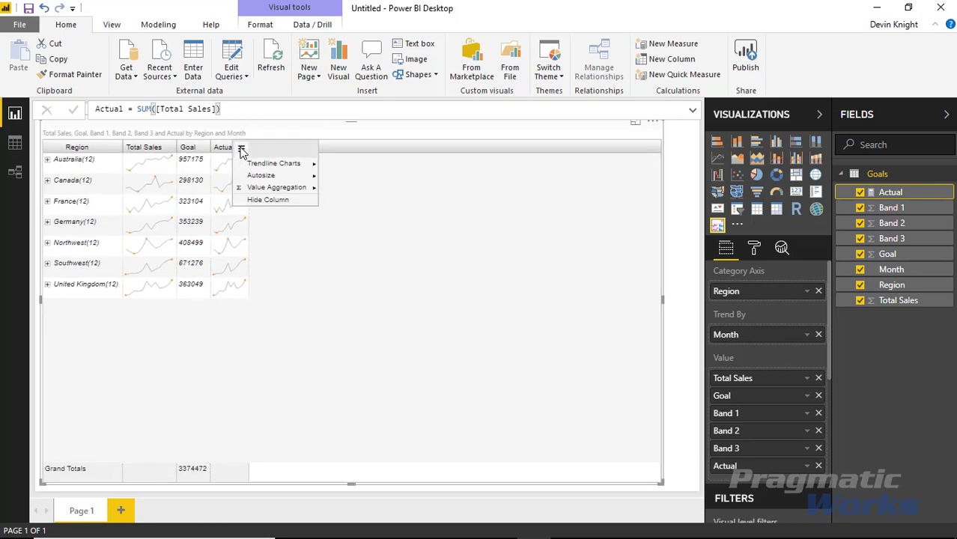
mouse_move(288, 166)
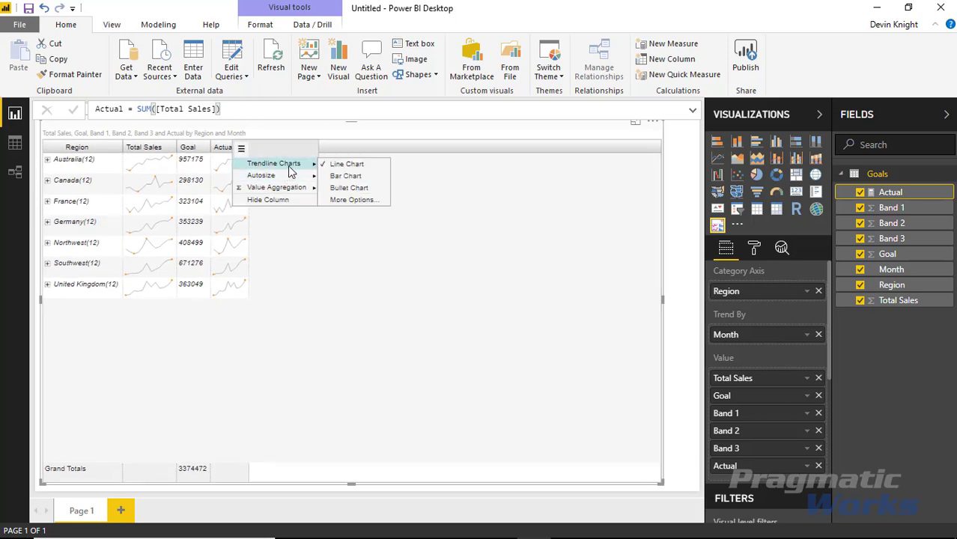
left_click(366, 175)
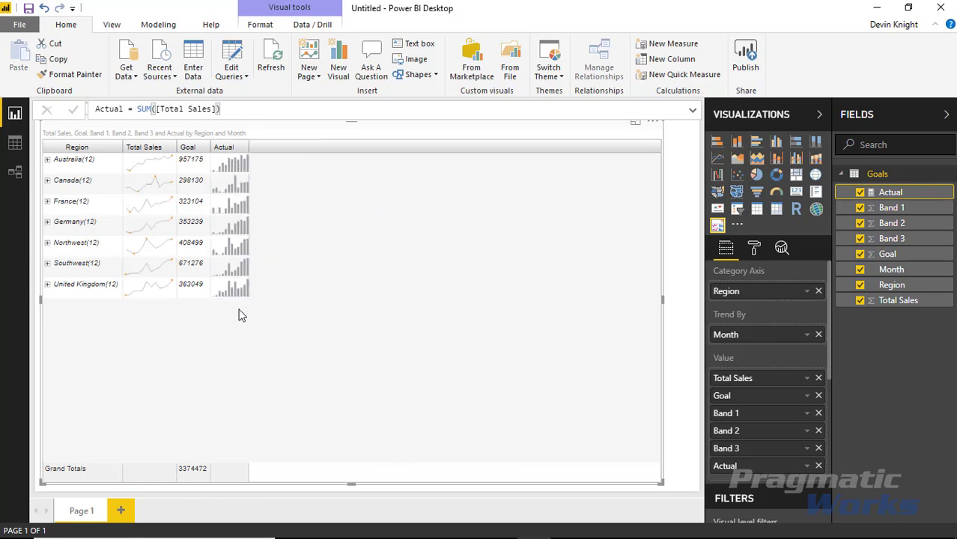
mouse_move(236, 164)
left_click(241, 148)
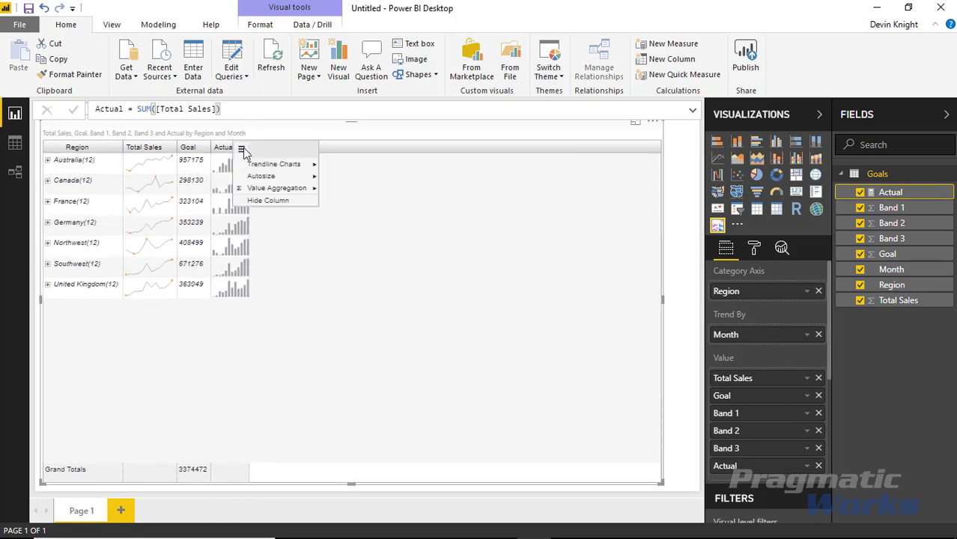
mouse_move(277, 164)
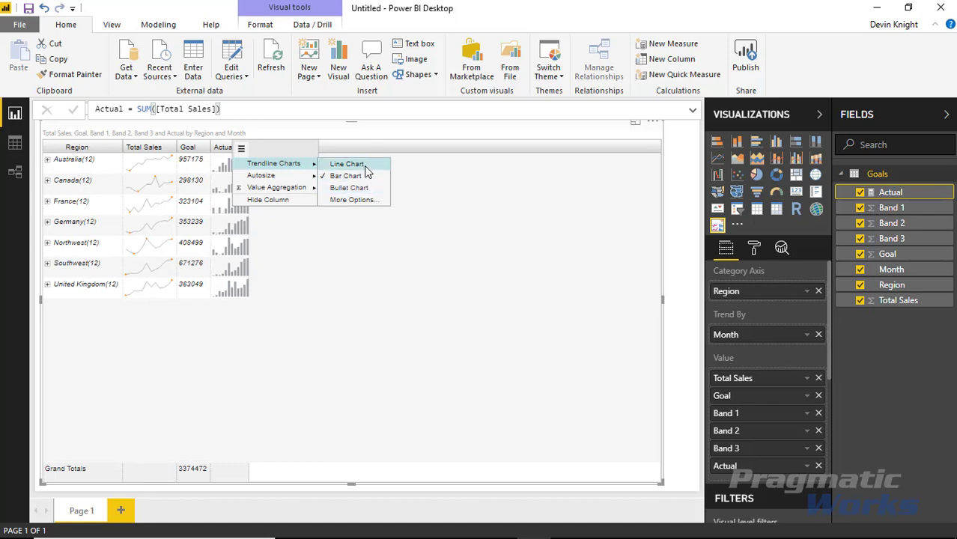
left_click(346, 164)
mouse_move(155, 171)
- Set the Actual column's trendline to Bullet Chart and widen the column to about five times its width
left_click(241, 149)
mouse_move(266, 167)
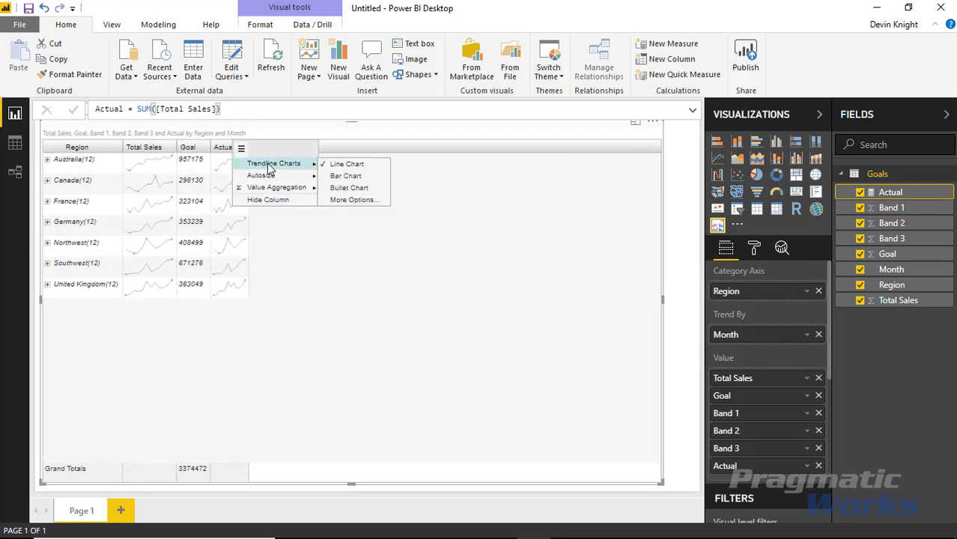
left_click(355, 188)
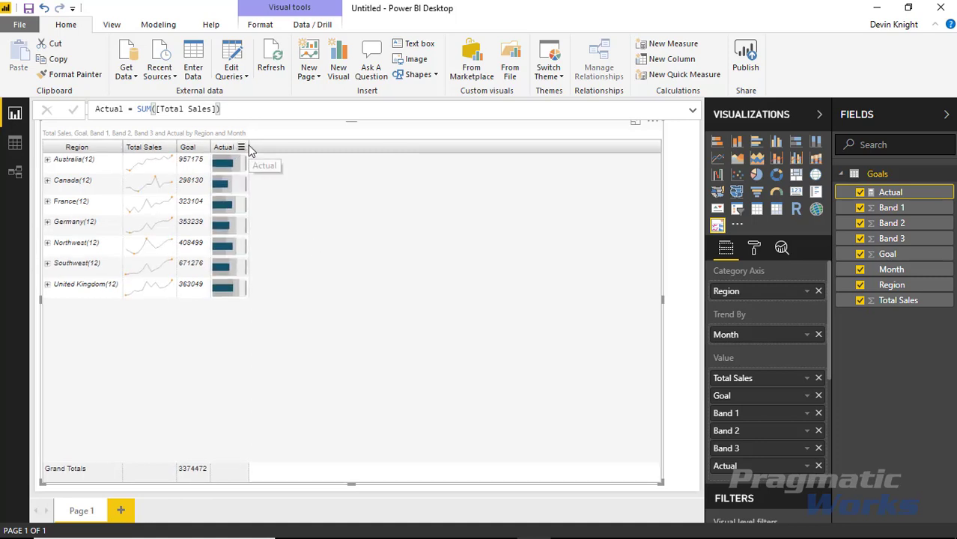
left_click_drag(247, 147, 395, 149)
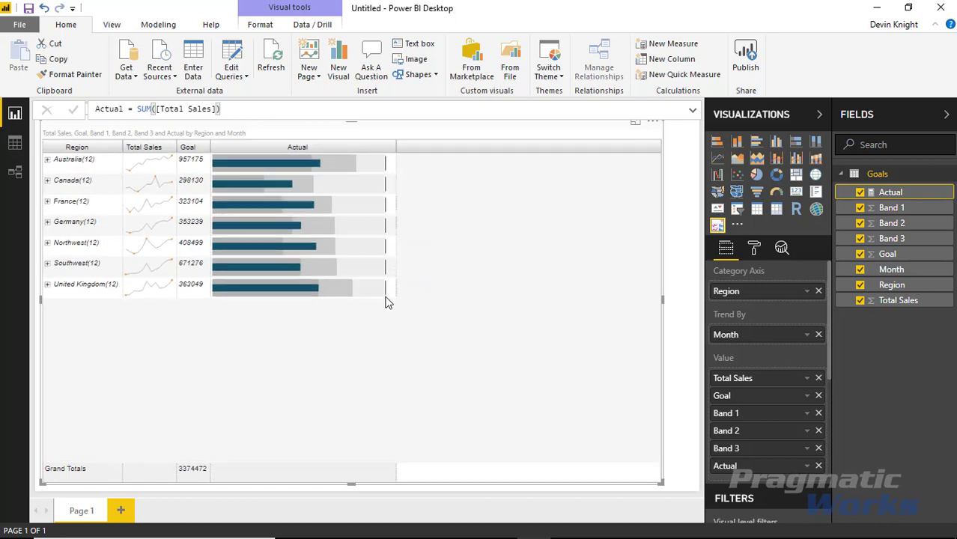
- Autosize the MicroChart's columns to Fit to Grid Width and shrink the visual to about three-quarters of the page width
right_click(422, 144)
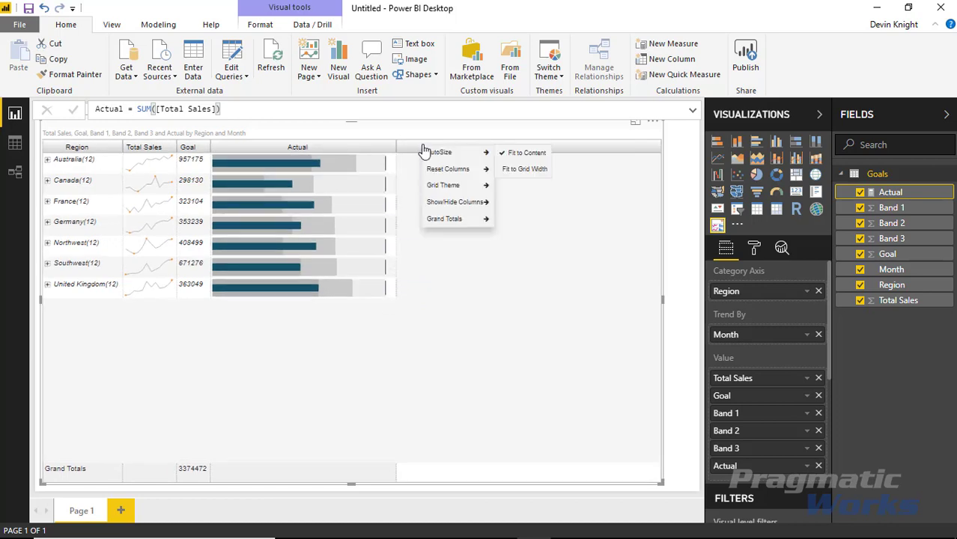
mouse_move(447, 191)
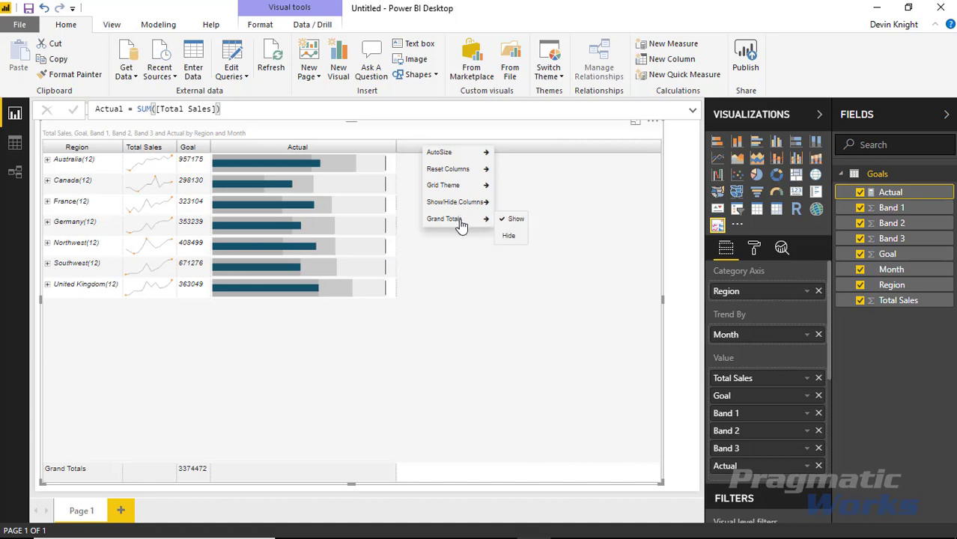
mouse_move(449, 157)
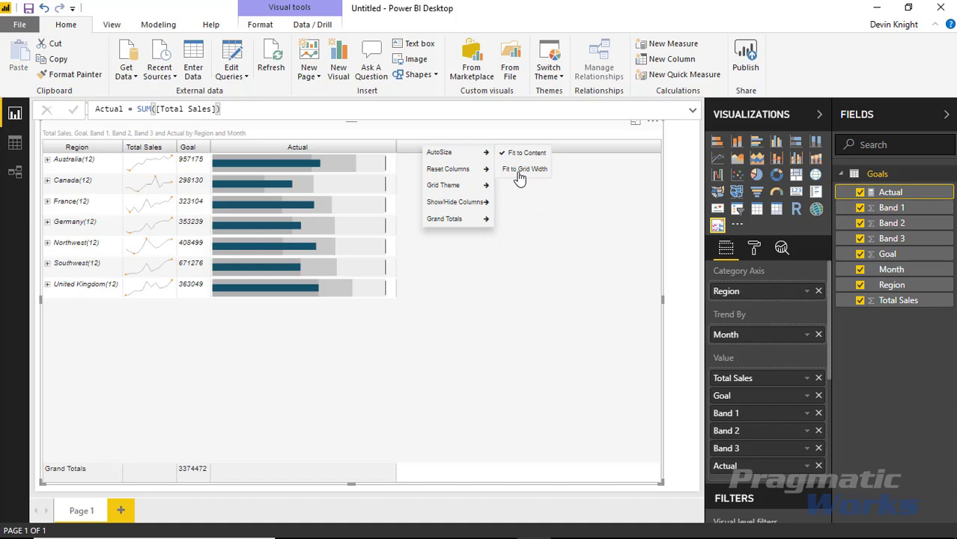
mouse_move(479, 169)
mouse_move(485, 153)
left_click(513, 171)
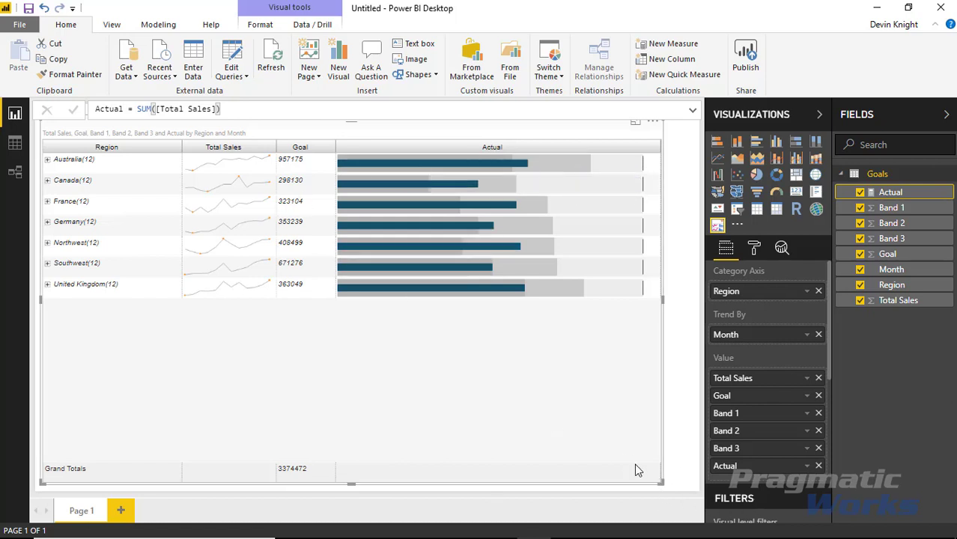
left_click_drag(661, 484, 420, 326)
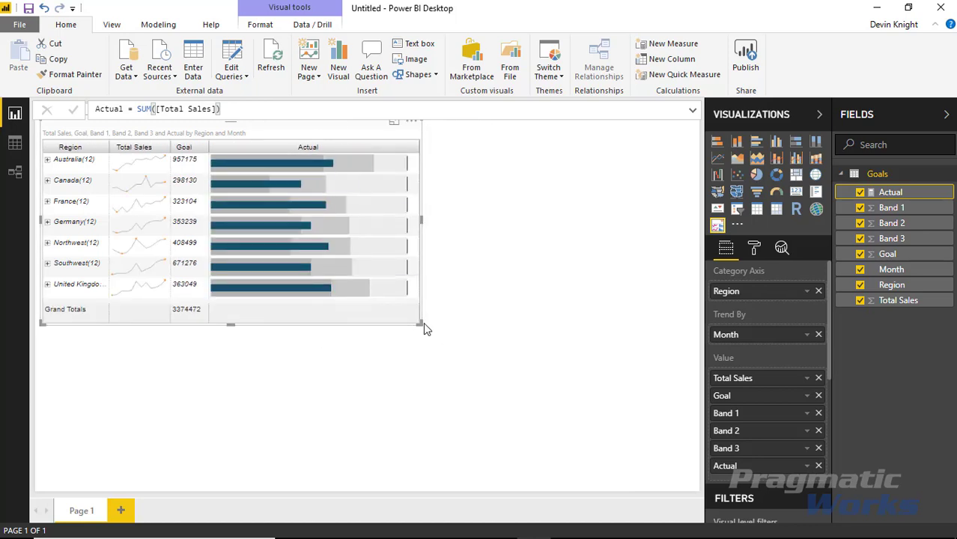
left_click_drag(419, 323, 547, 387)
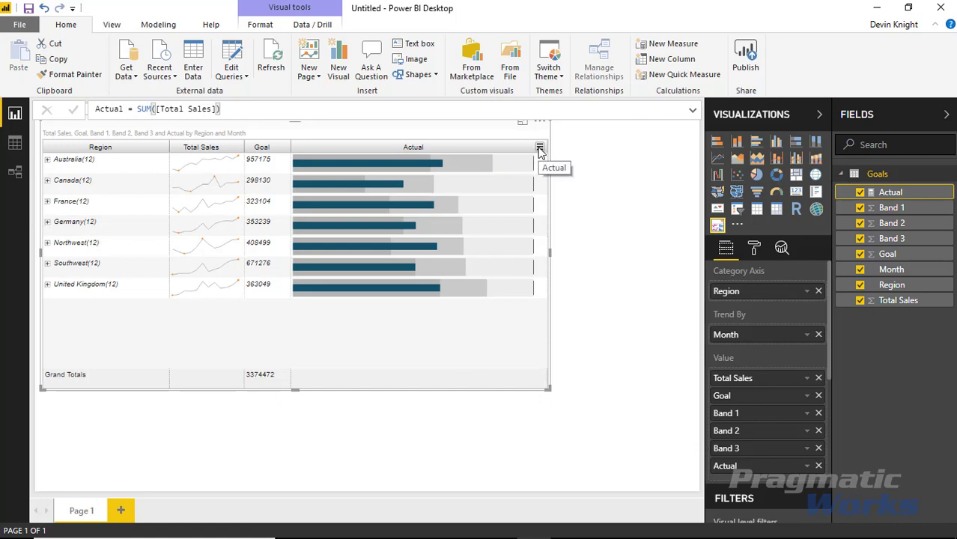
- Open the Actual column's additional trendline options and set the bullet chart's Target metric to Goal
left_click(539, 147)
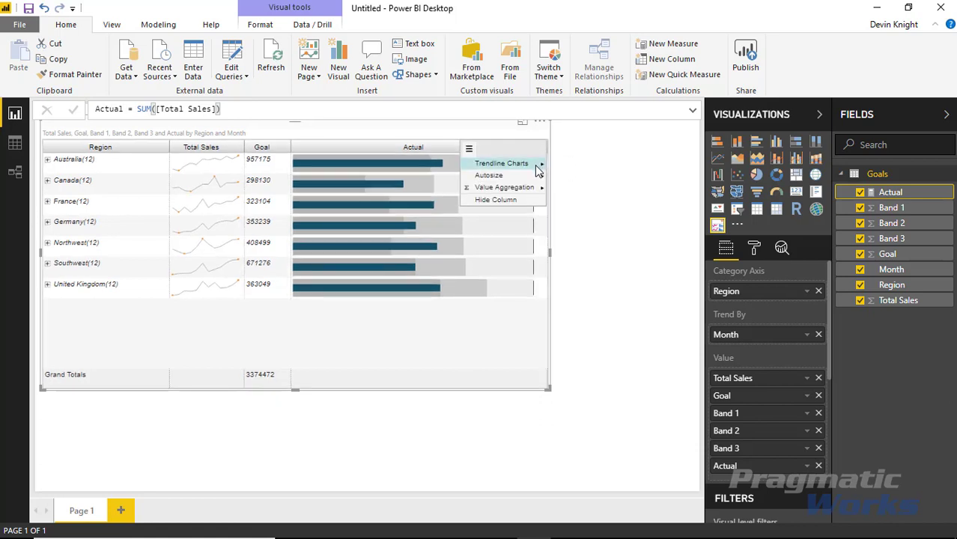
mouse_move(536, 171)
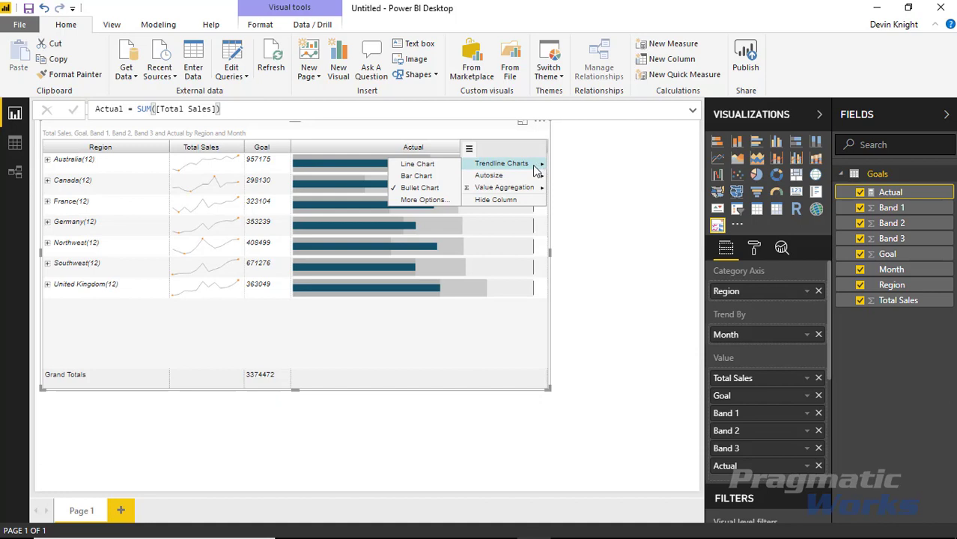
left_click(424, 199)
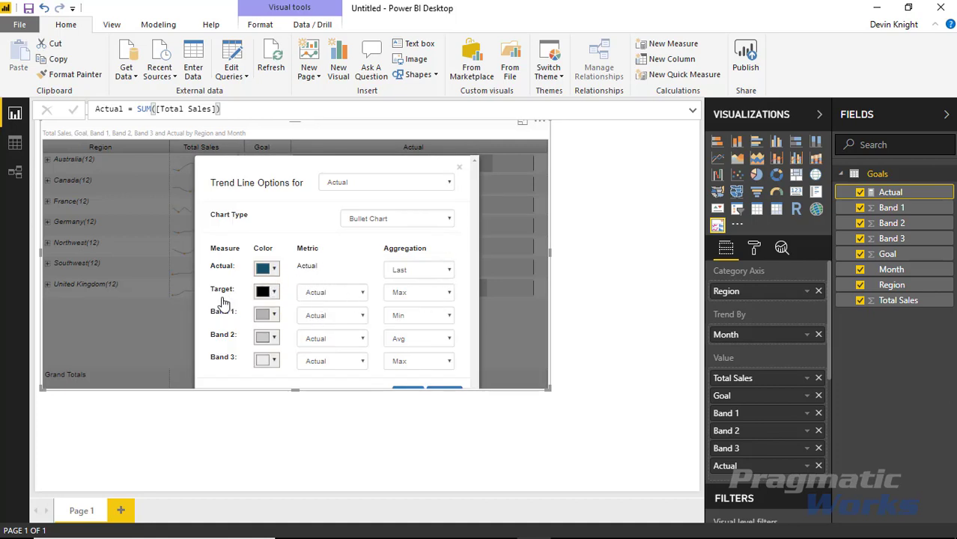
left_click(356, 298)
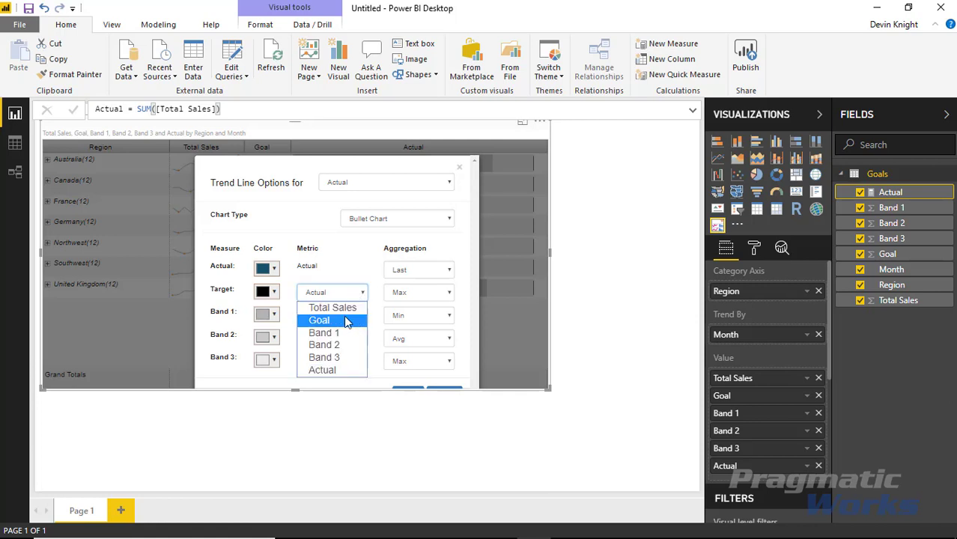
left_click(346, 320)
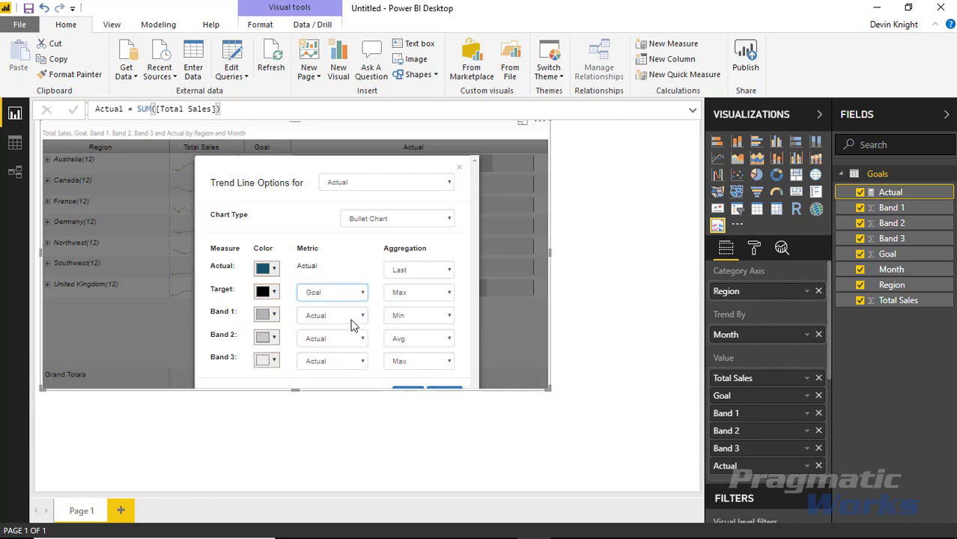
- Set the bullet chart's band metrics to Band 1, Band 2 and Band 3, and the Actual aggregation to Max
left_click(353, 320)
left_click(352, 367)
left_click(352, 339)
left_click(352, 403)
left_click(354, 361)
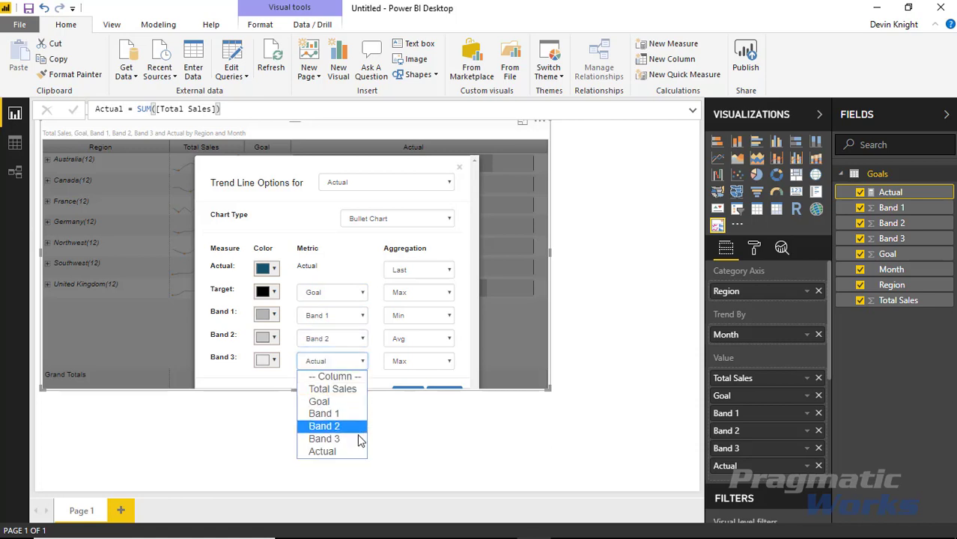
left_click(356, 439)
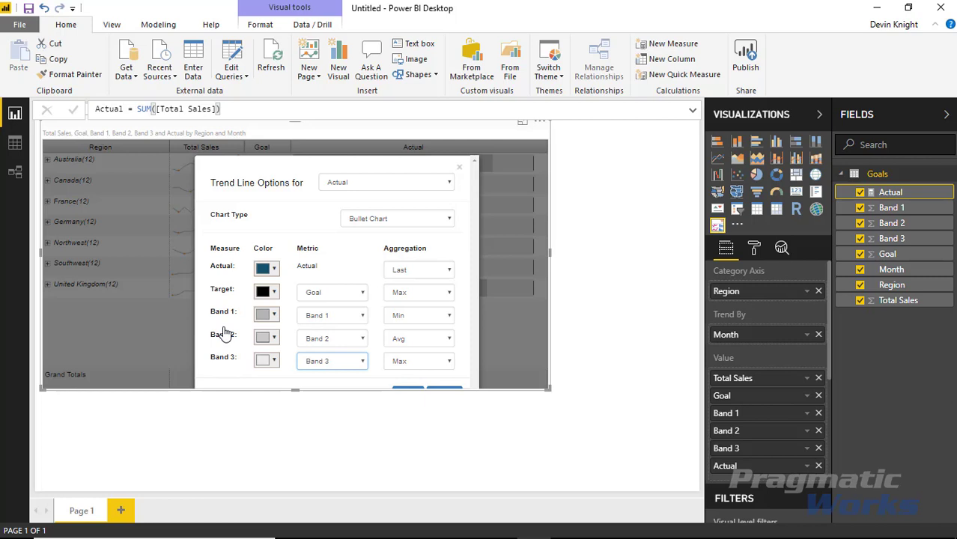
left_click(431, 279)
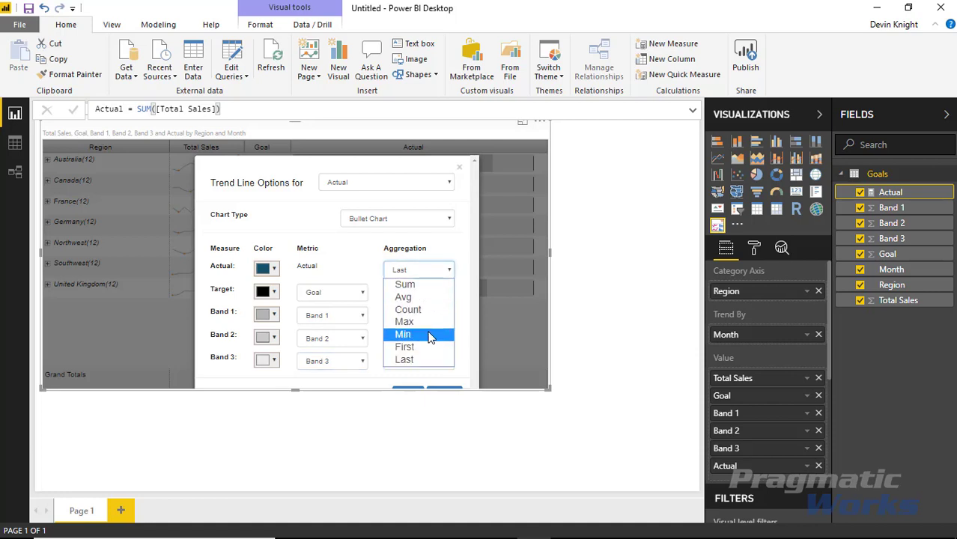
left_click(430, 324)
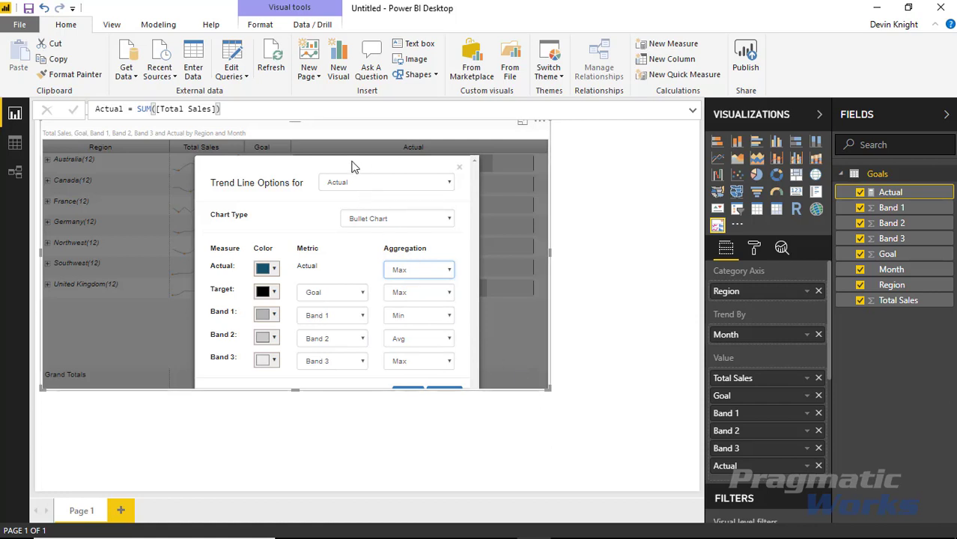
- Colour the bullet chart's Actual bar a lighter blue and Band 1 red
left_click_drag(356, 168, 332, 154)
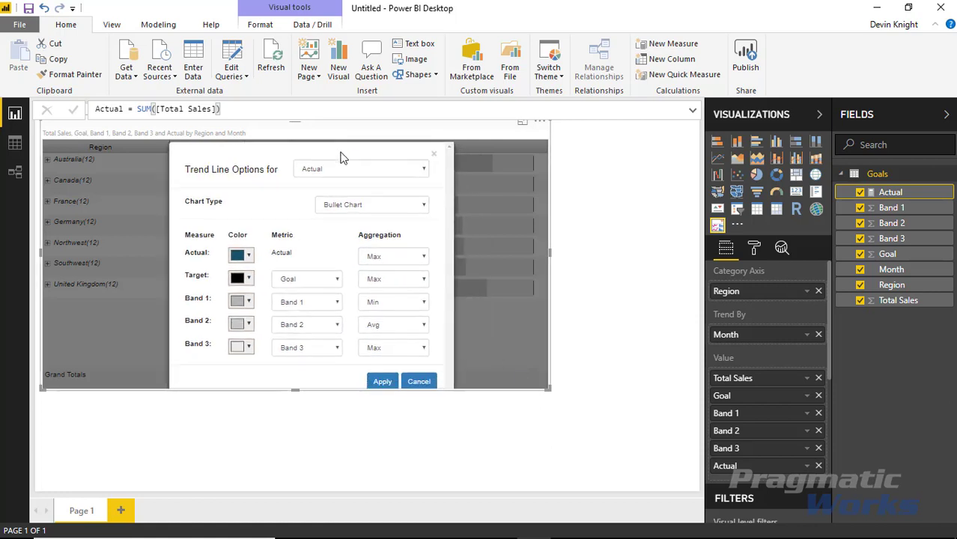
left_click(239, 259)
left_click(296, 297)
left_click(311, 258)
left_click(240, 310)
left_click(296, 187)
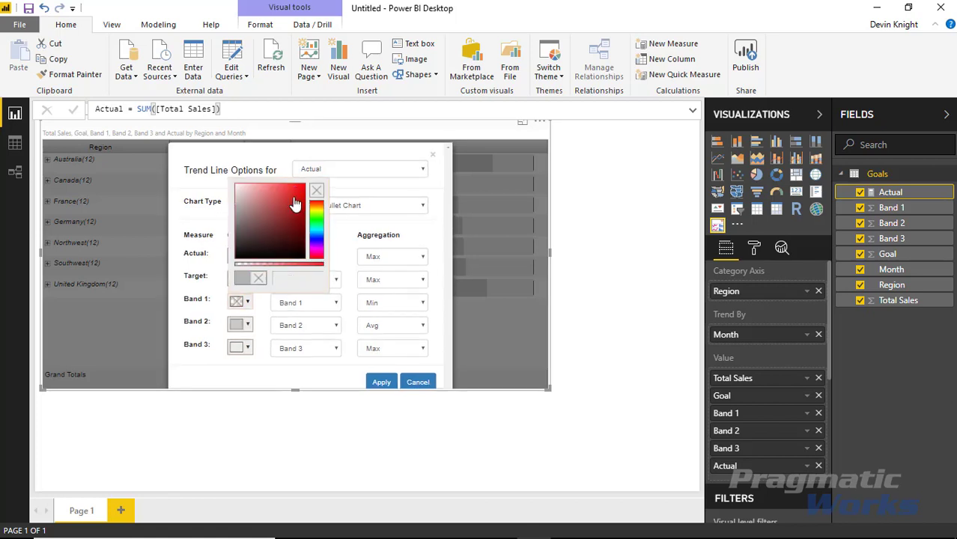
left_click(291, 192)
left_click(344, 244)
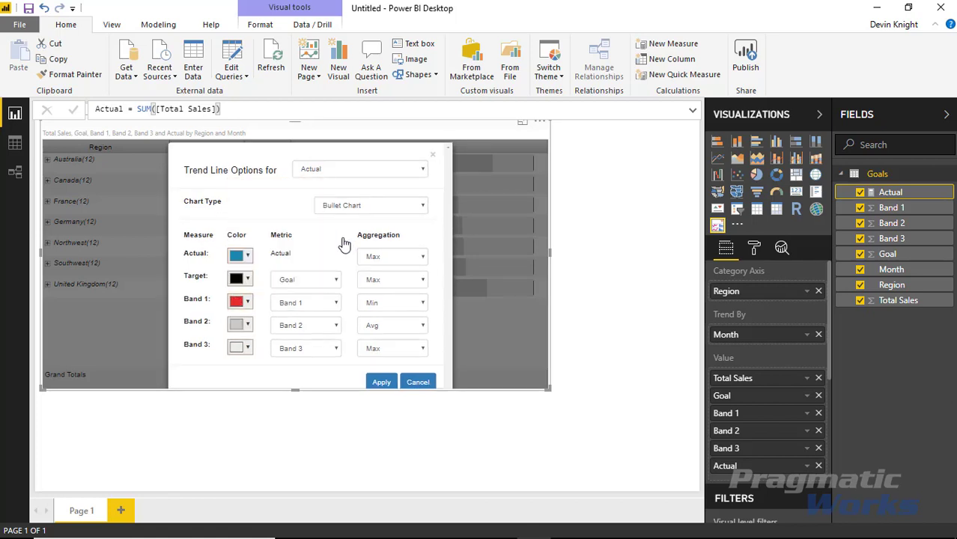
- Colour Band 2 yellow-green (#bfe80d) and Band 3 green (#20ea36) in the trendline options
left_click(244, 326)
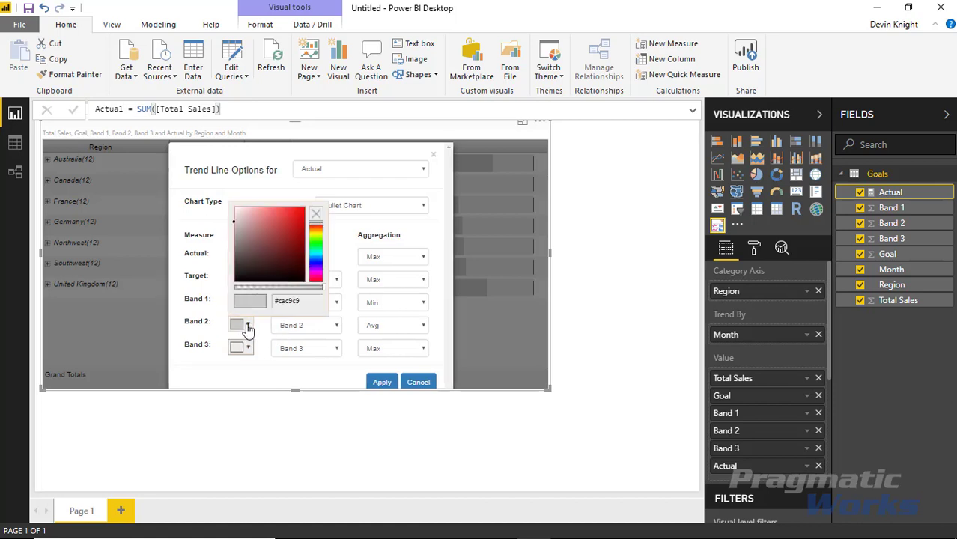
left_click(318, 240)
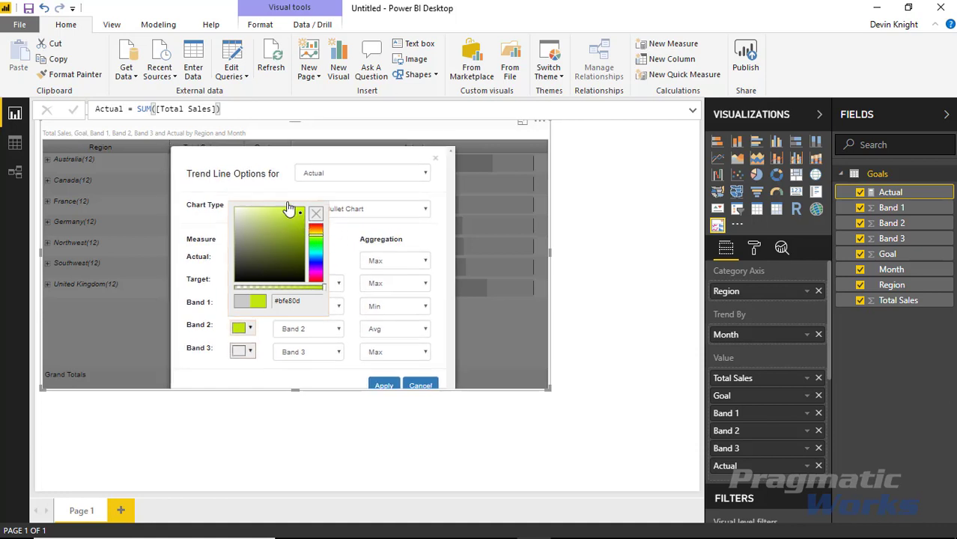
left_click(315, 214)
left_click(241, 350)
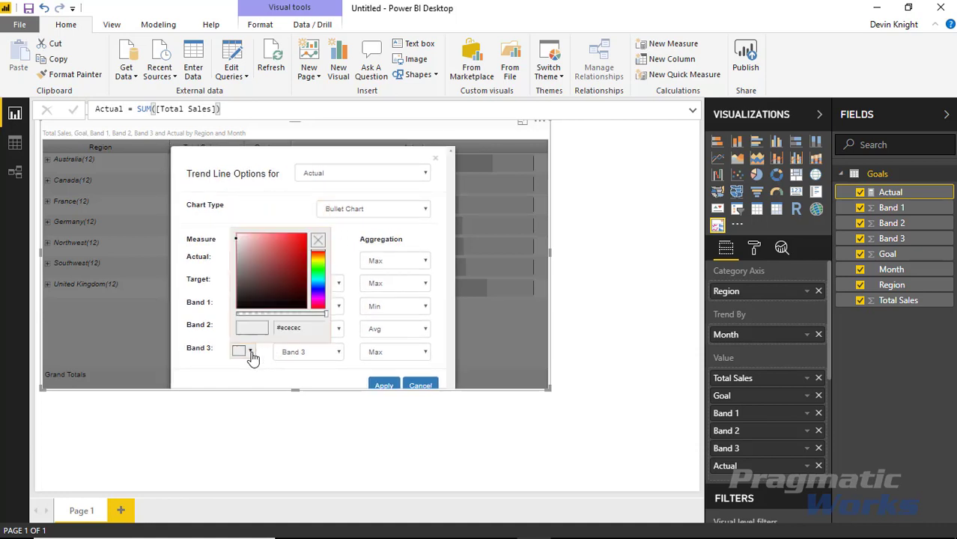
left_click(319, 270)
left_click(297, 239)
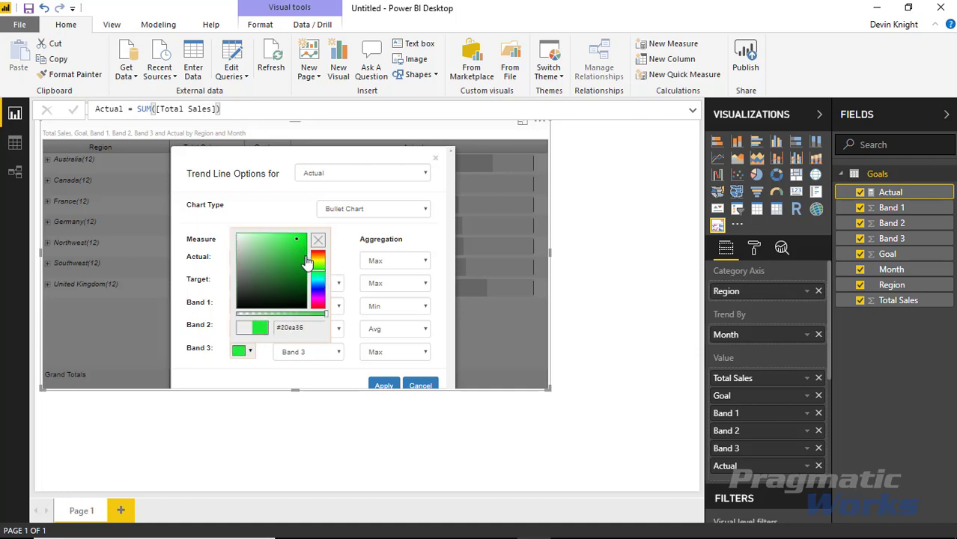
left_click(337, 255)
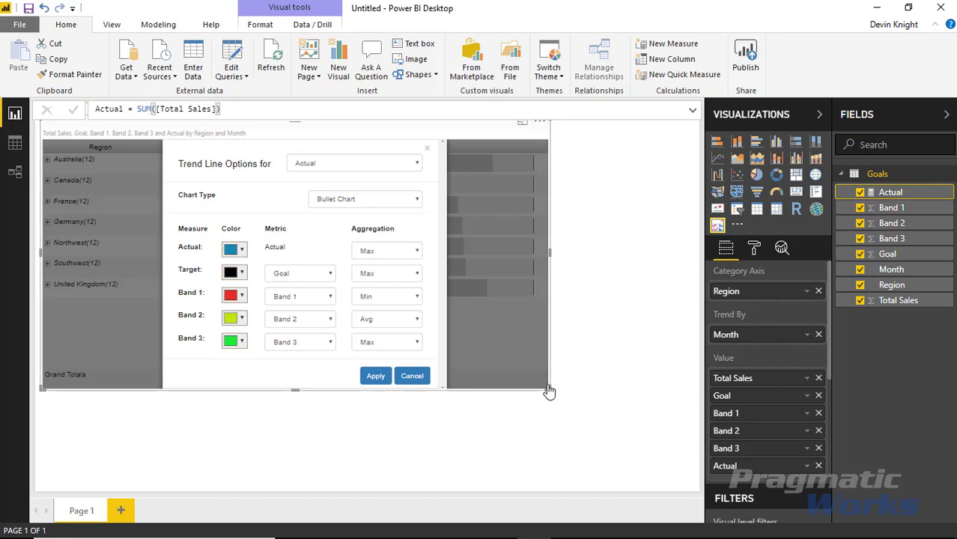
- Enlarge the MicroChart visual slightly and reopen the Actual column's additional trendline options
left_click_drag(536, 387, 568, 421)
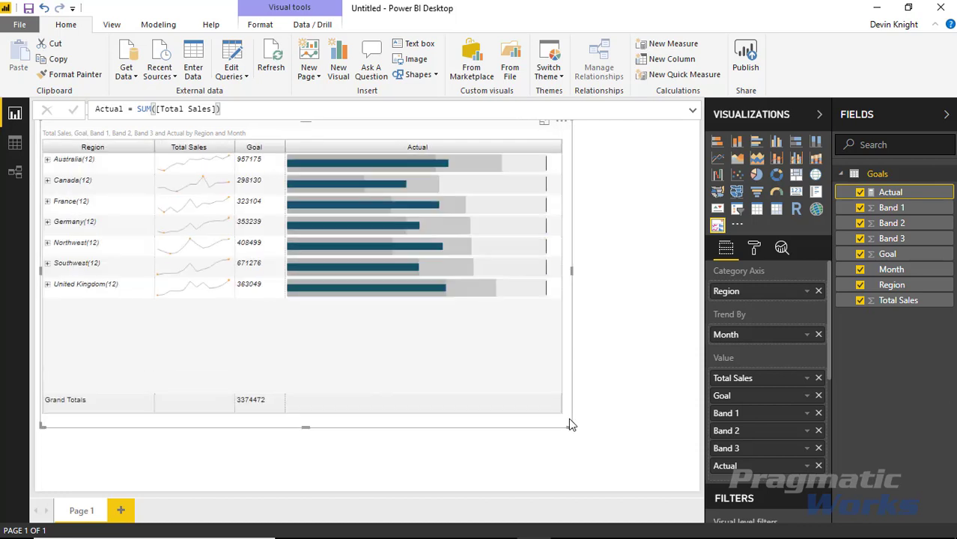
left_click(561, 147)
mouse_move(540, 190)
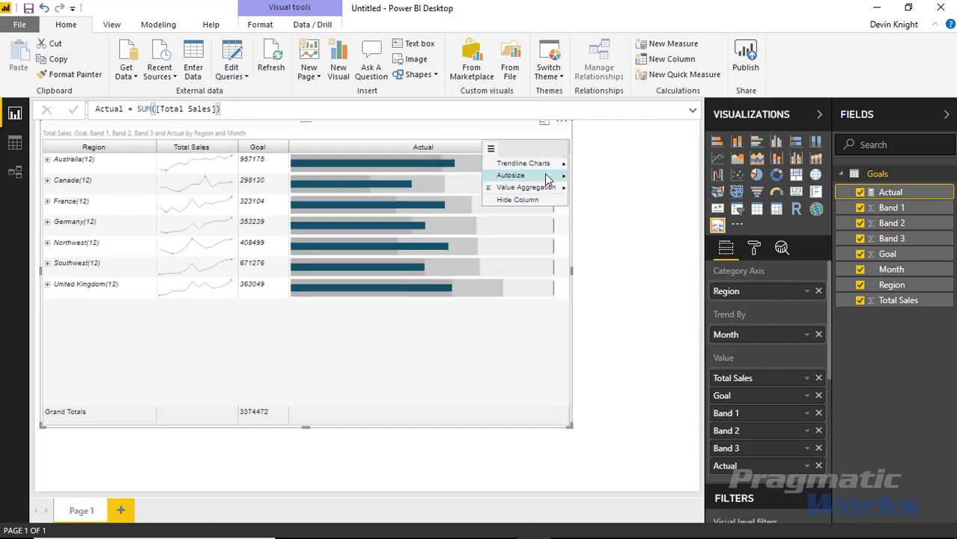
mouse_move(544, 164)
left_click(444, 199)
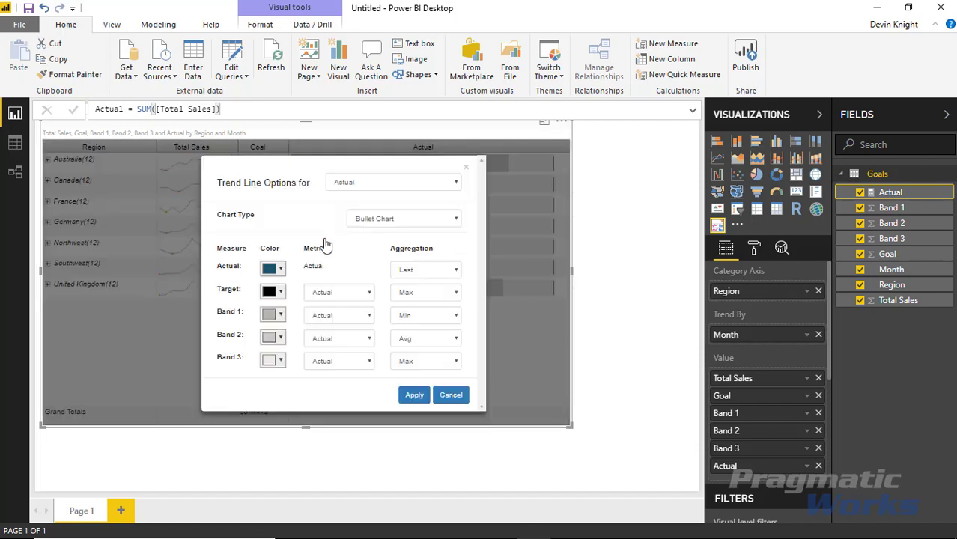
- Set the bullet chart's Target metric to Goal and its band metrics to Band 1, Band 2 and Band 3
left_click(352, 292)
left_click(330, 318)
left_click(352, 315)
left_click(355, 373)
left_click(352, 338)
left_click(355, 405)
left_click(352, 361)
left_click(355, 436)
- Set the aggregation of the bullet chart's Actual measure to Max
left_click(454, 291)
left_click(454, 276)
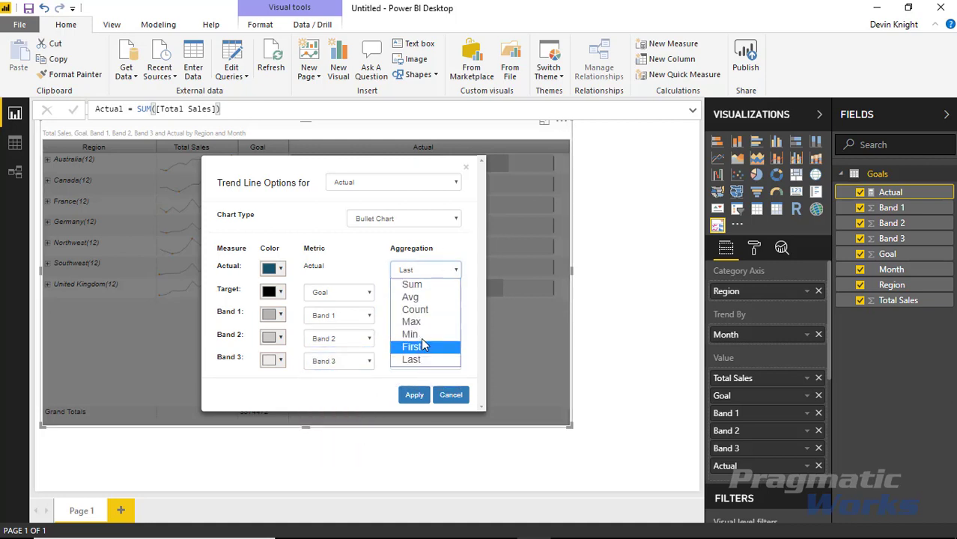
left_click(419, 325)
- Colour the bullet chart's Band 1 bright red and Band 2 yellow-green (#c6e30e)
left_click(279, 317)
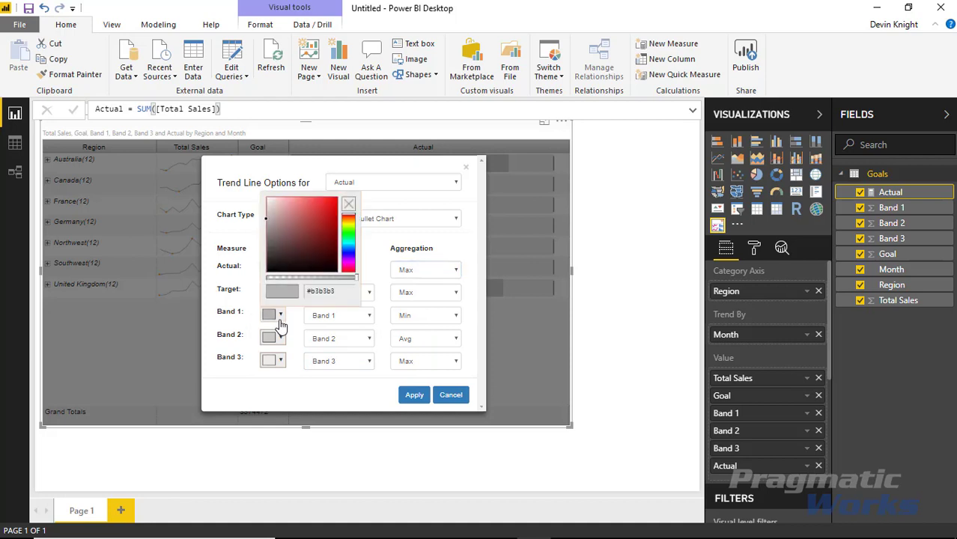
left_click(330, 211)
left_click(223, 272)
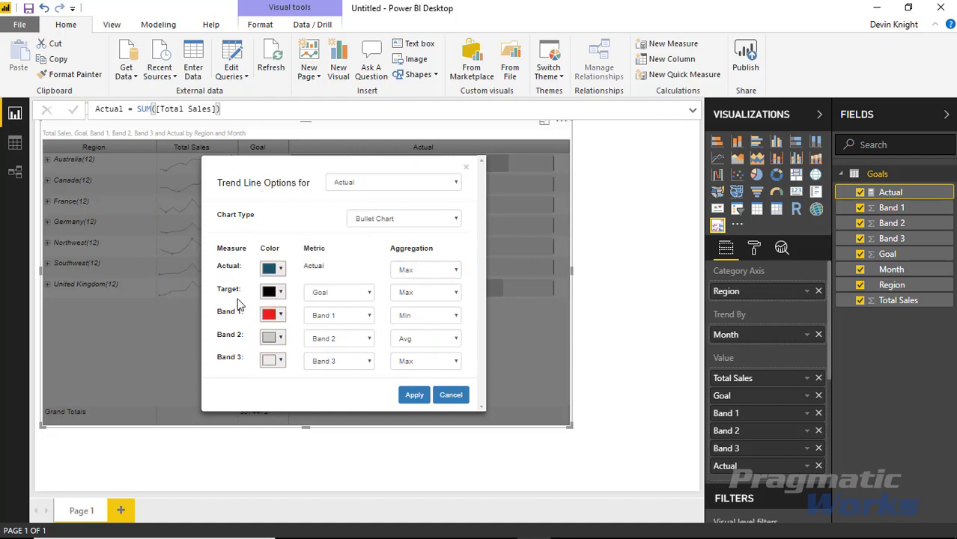
left_click(277, 337)
left_click_drag(348, 260, 348, 244)
left_click(333, 233)
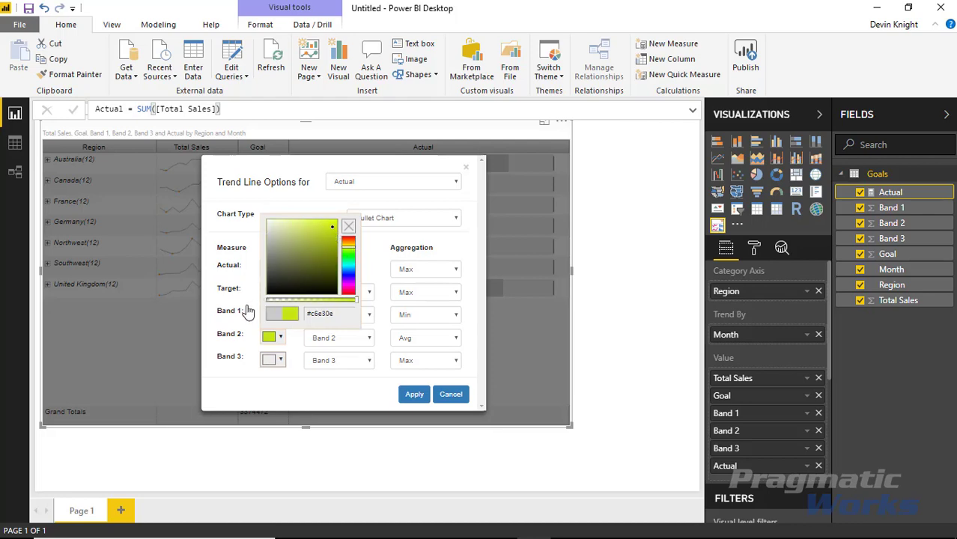
left_click(232, 334)
- Colour Band 3 green (#09e62d), apply the bullet chart options and close them
left_click(274, 363)
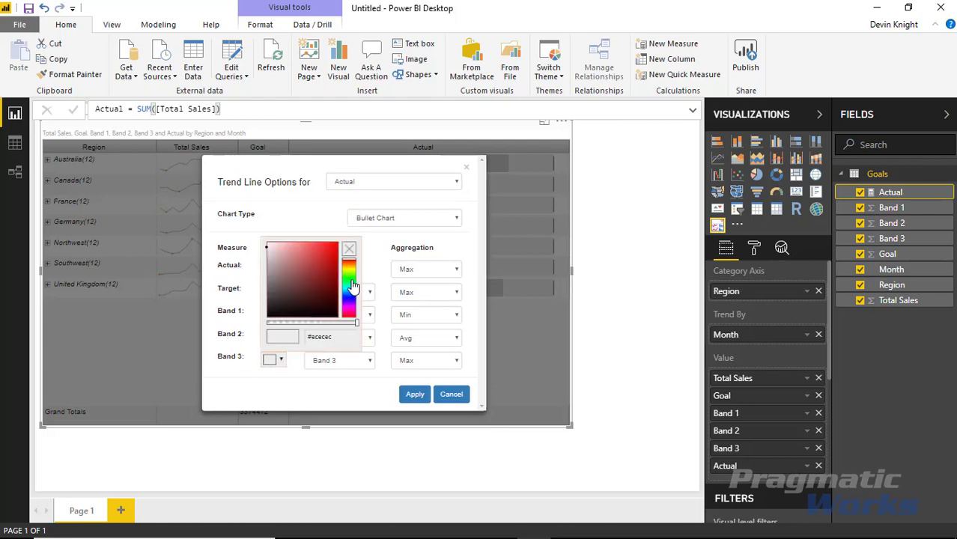
left_click(349, 287)
left_click(337, 254)
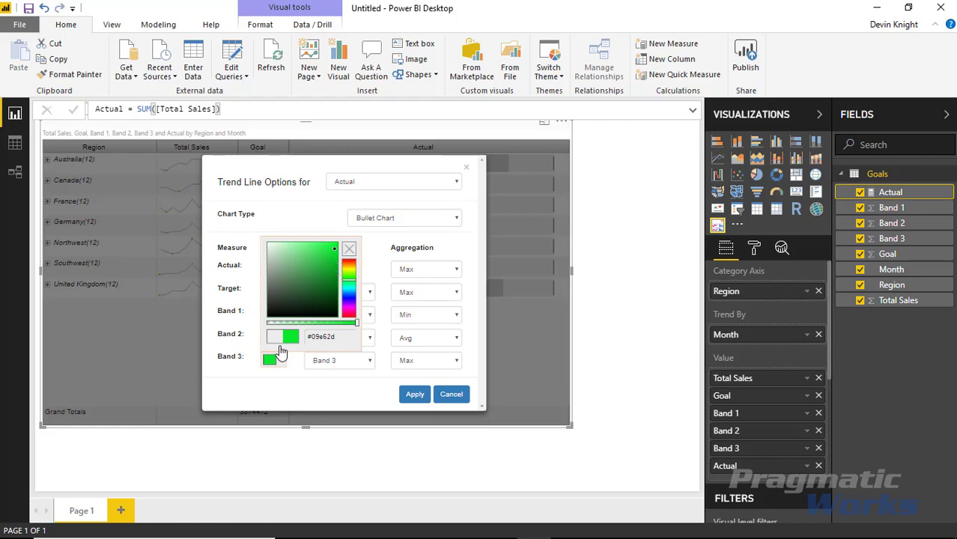
left_click(228, 401)
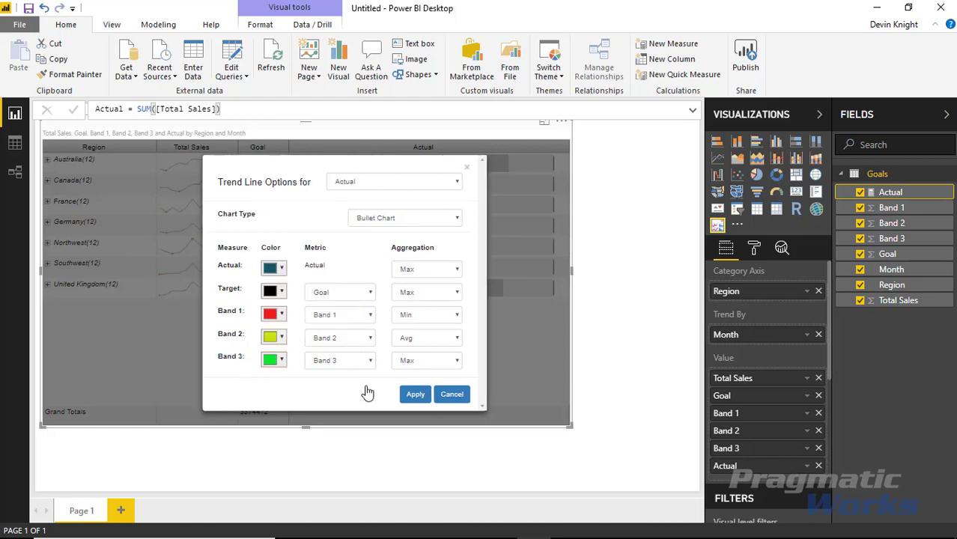
left_click(415, 394)
left_click_drag(381, 174, 190, 166)
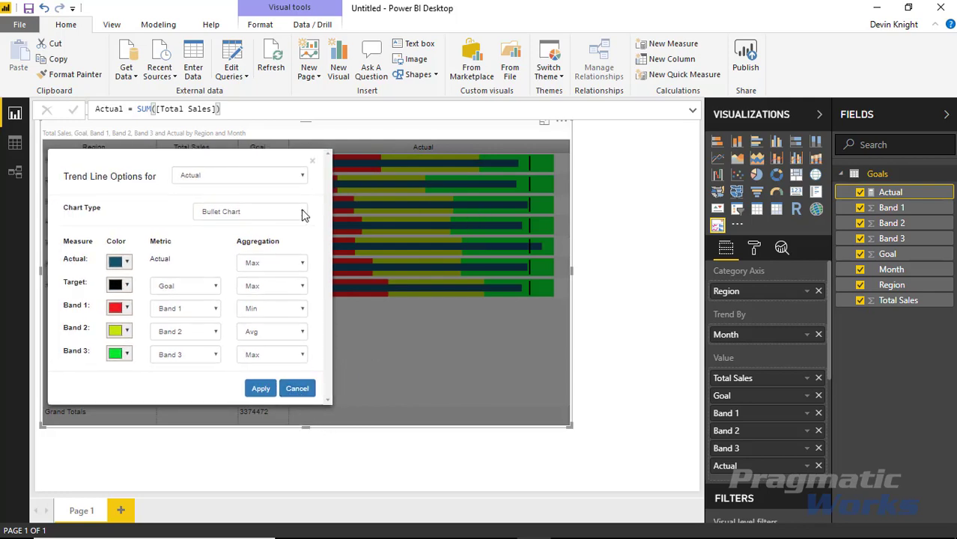
left_click(313, 163)
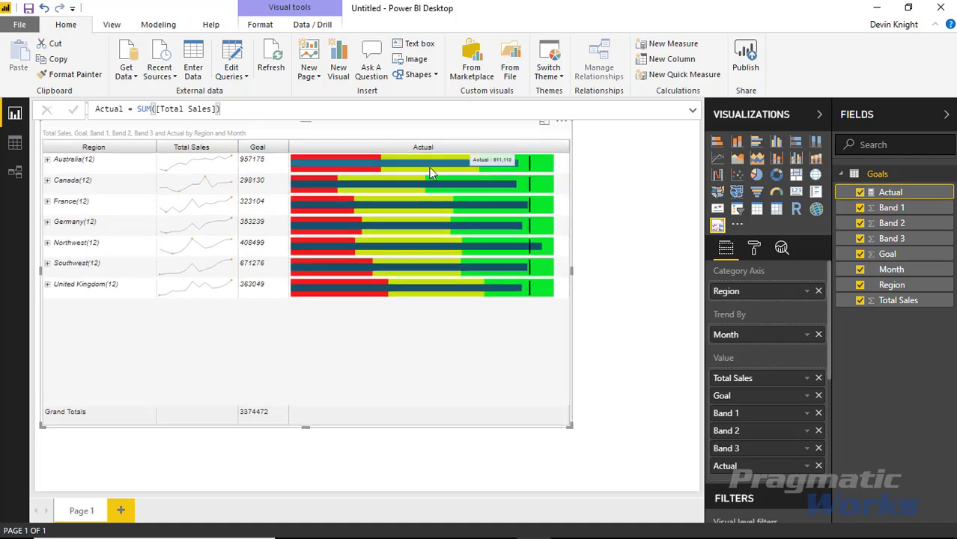
- Fit the grid columns to their content, and expand and collapse Australia's monthly rows
right_click(302, 148)
mouse_move(322, 183)
mouse_move(330, 157)
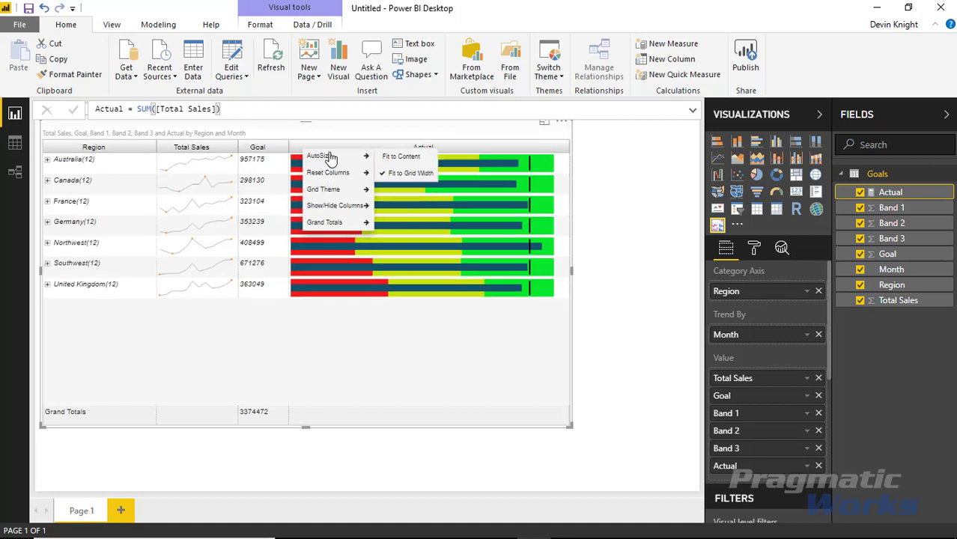
left_click(423, 164)
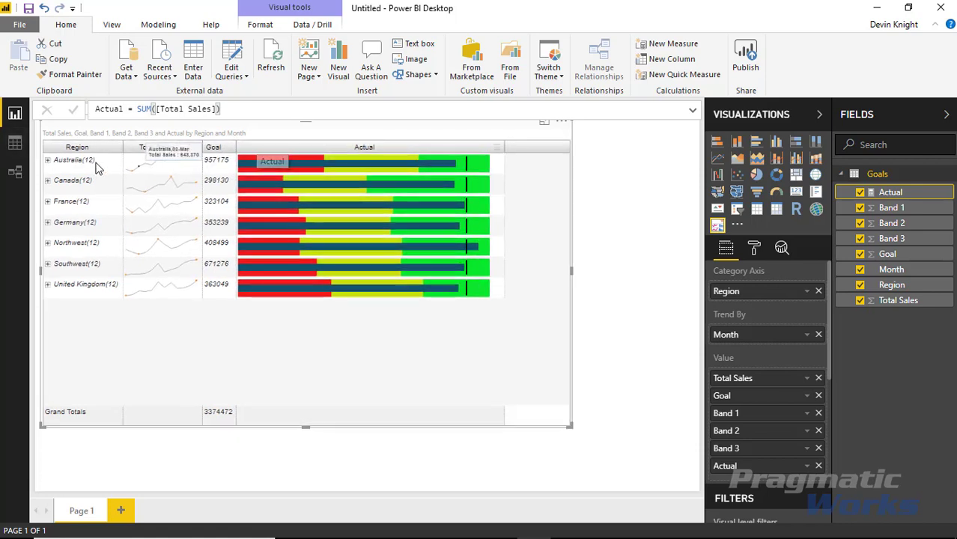
left_click(47, 160)
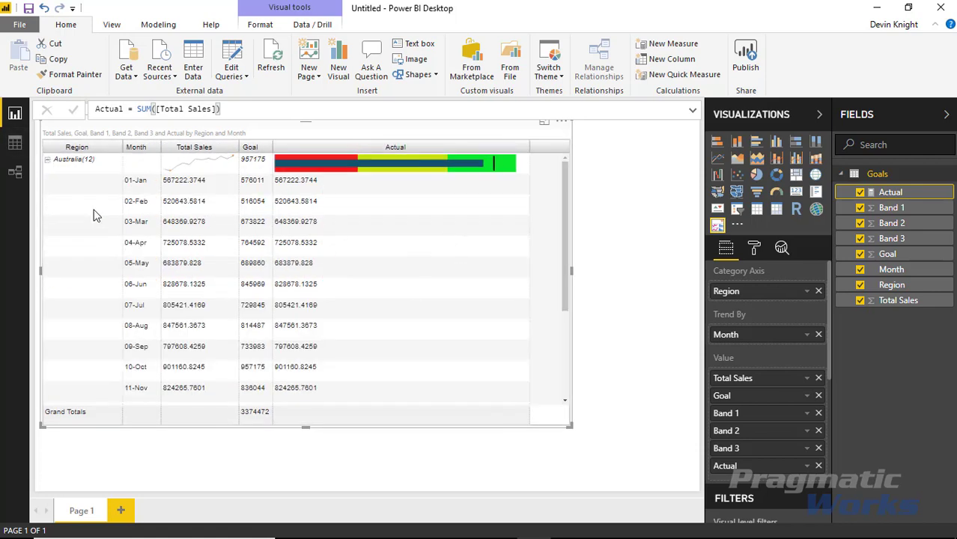
left_click(46, 161)
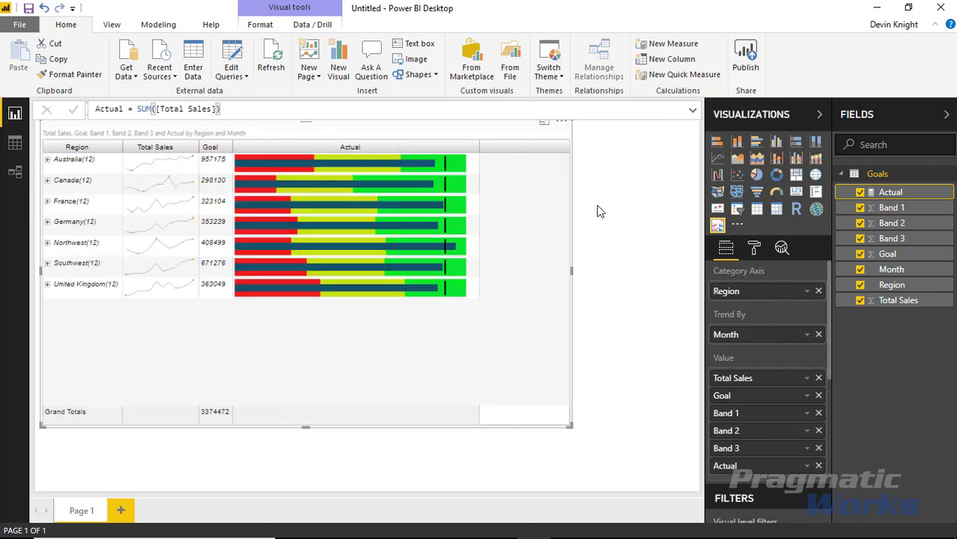
- Autosize the grid columns to fit the grid width
right_click(276, 145)
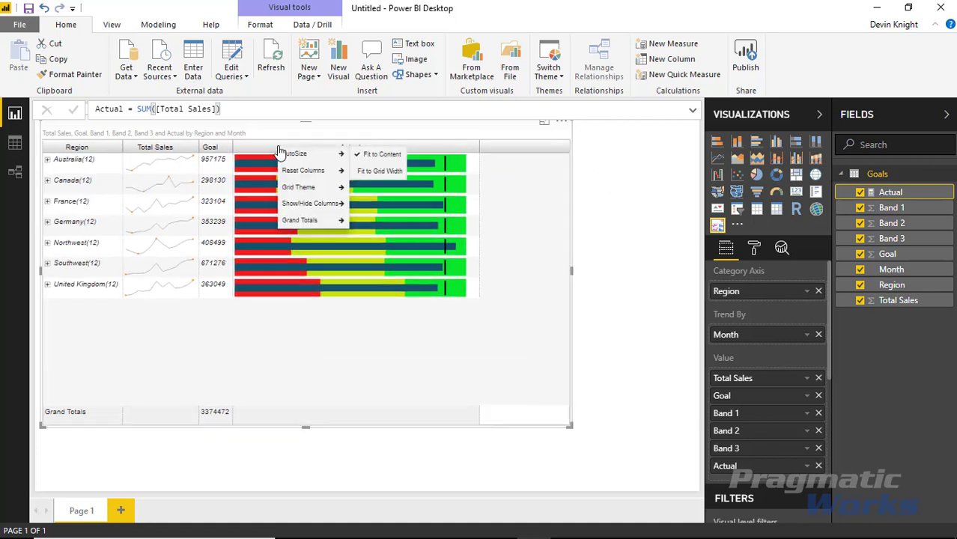
mouse_move(327, 193)
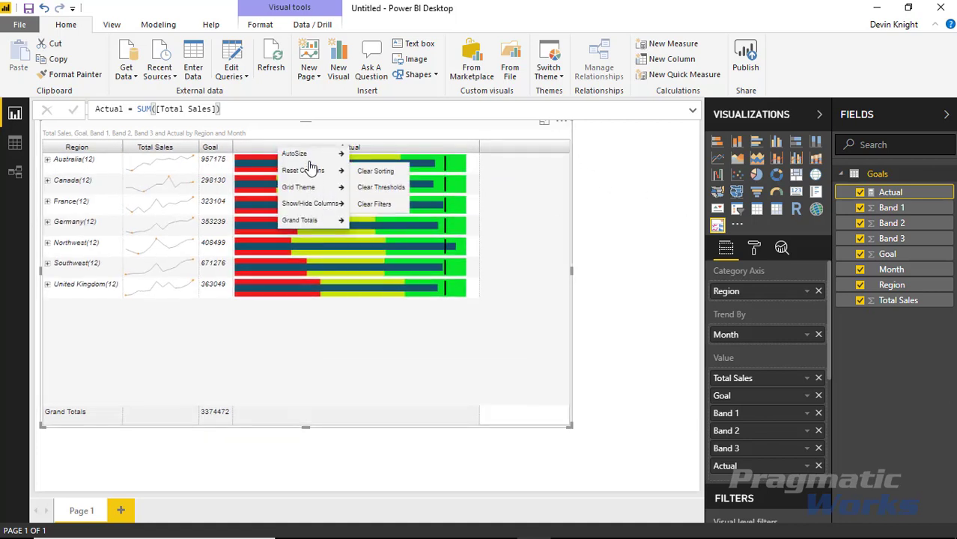
mouse_move(330, 156)
left_click(382, 172)
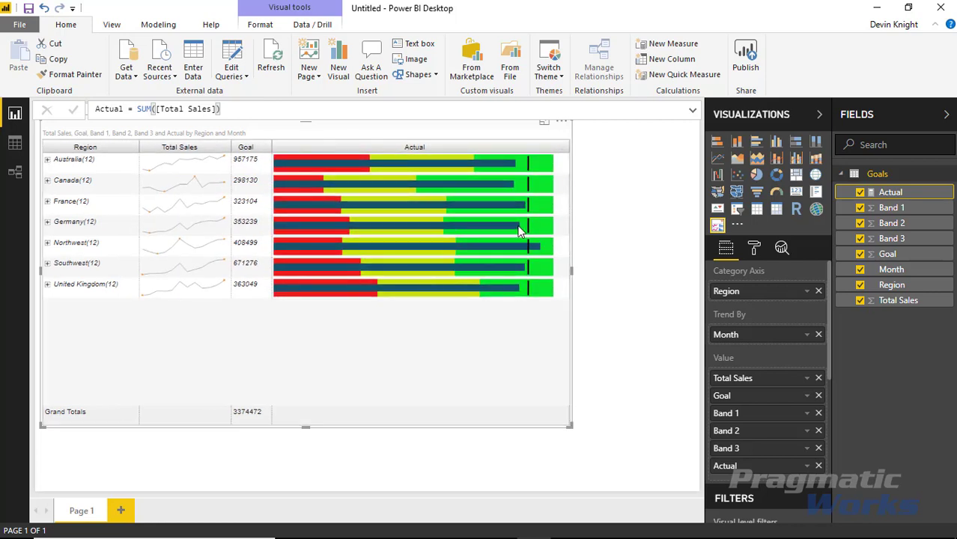
mouse_move(452, 294)
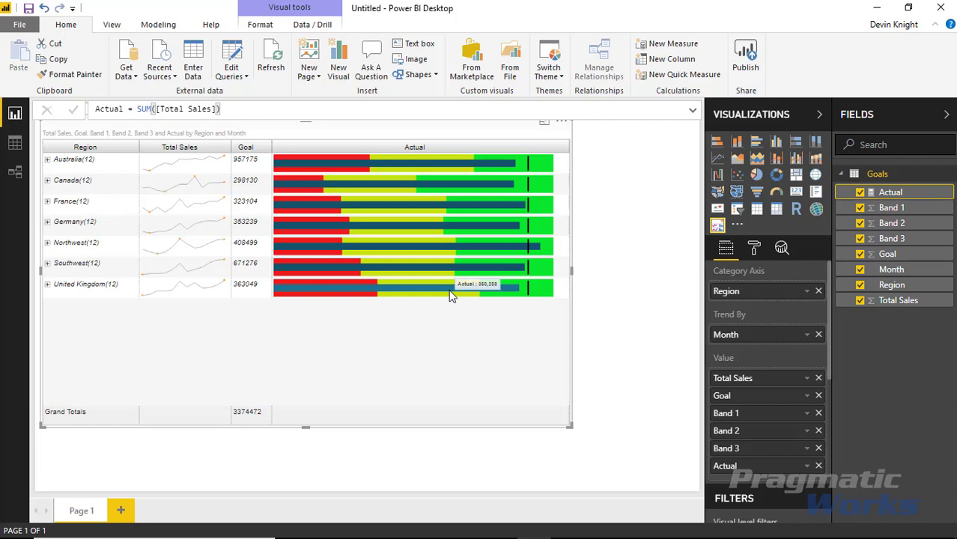
- Apply the dark grid theme to the MicroChart
right_click(325, 145)
mouse_move(326, 149)
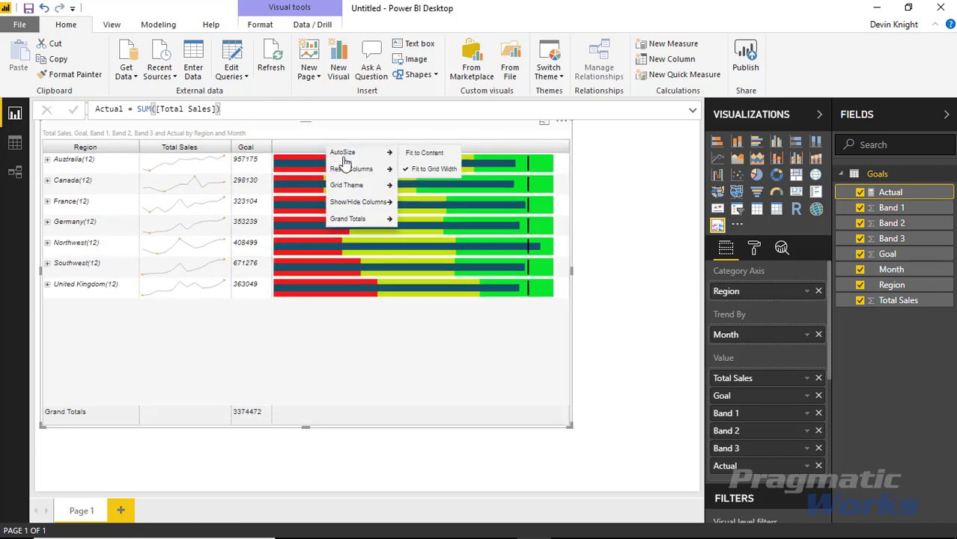
mouse_move(352, 172)
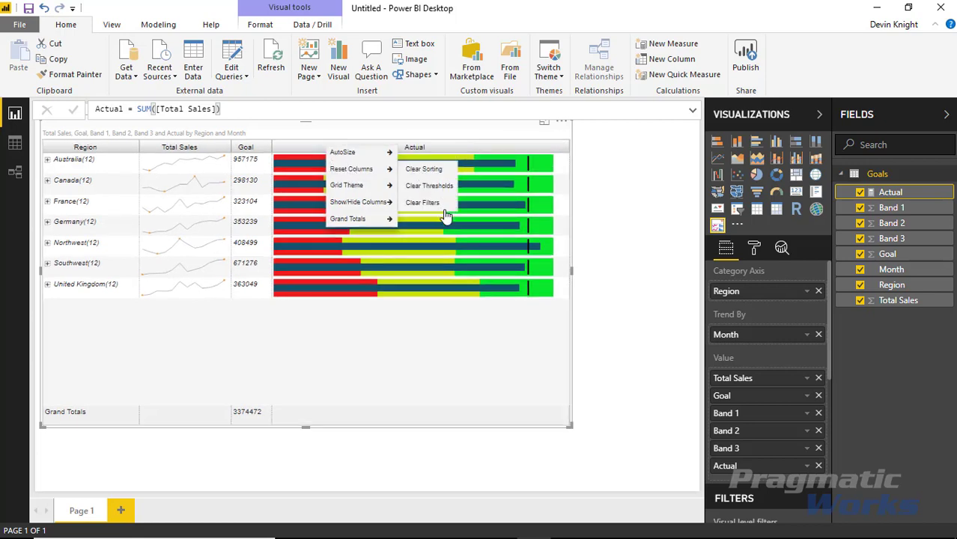
mouse_move(357, 193)
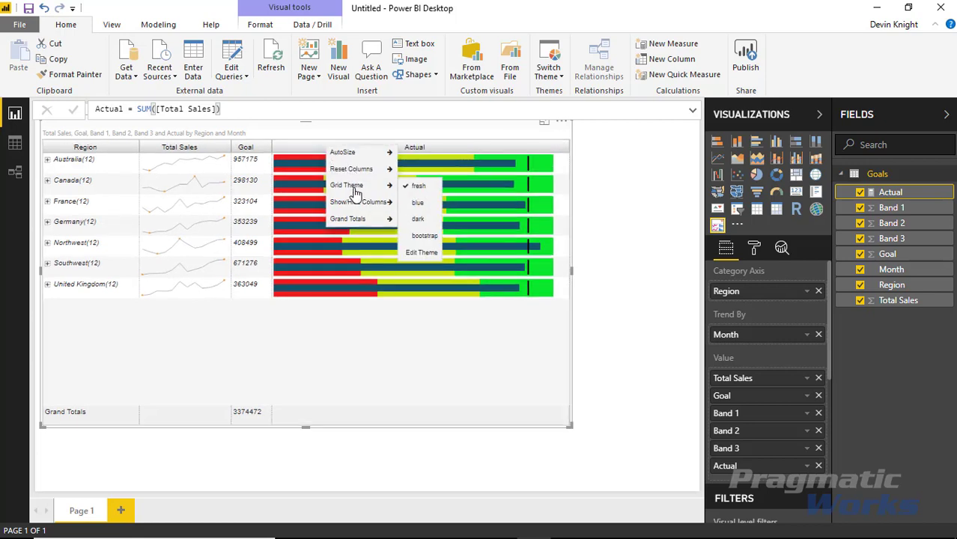
left_click(418, 219)
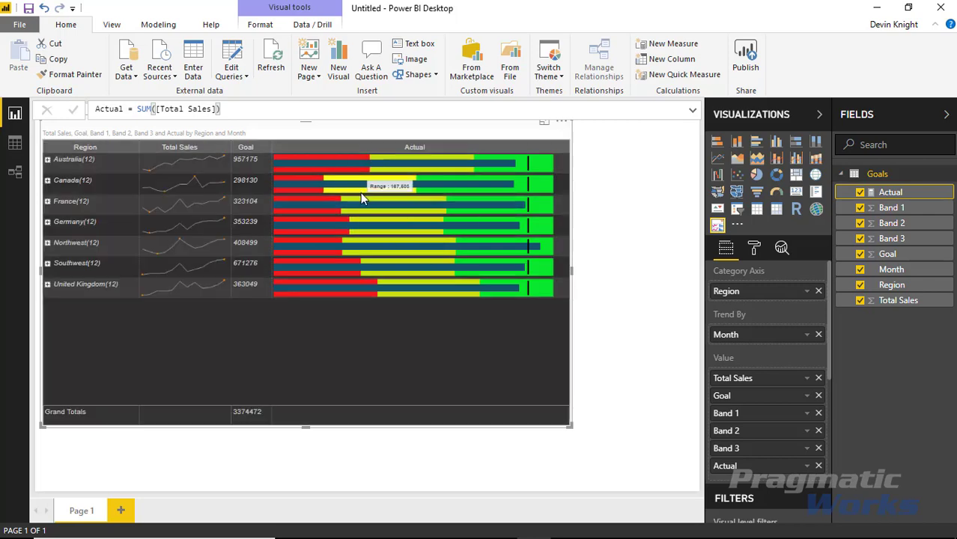
- Switch the MicroChart's grid theme to blue
right_click(336, 150)
mouse_move(388, 188)
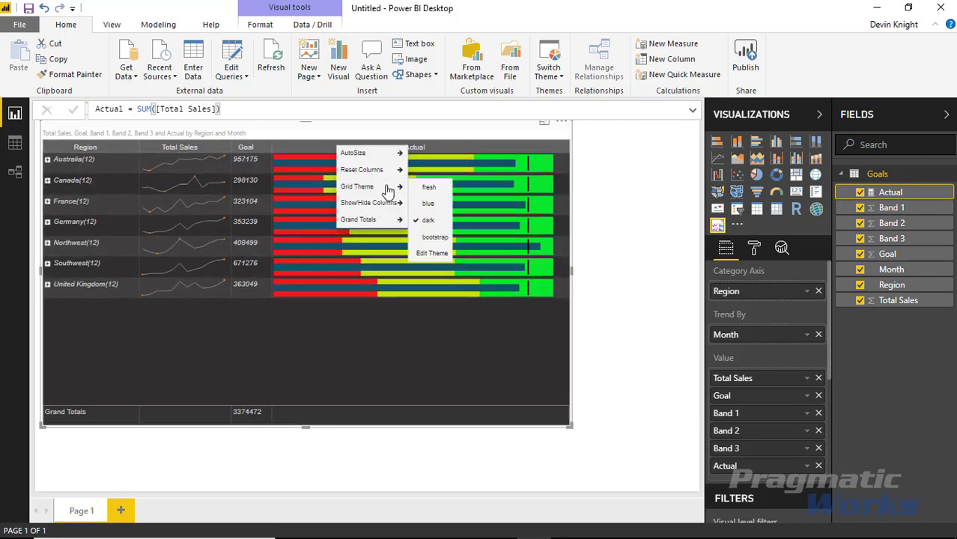
left_click(427, 204)
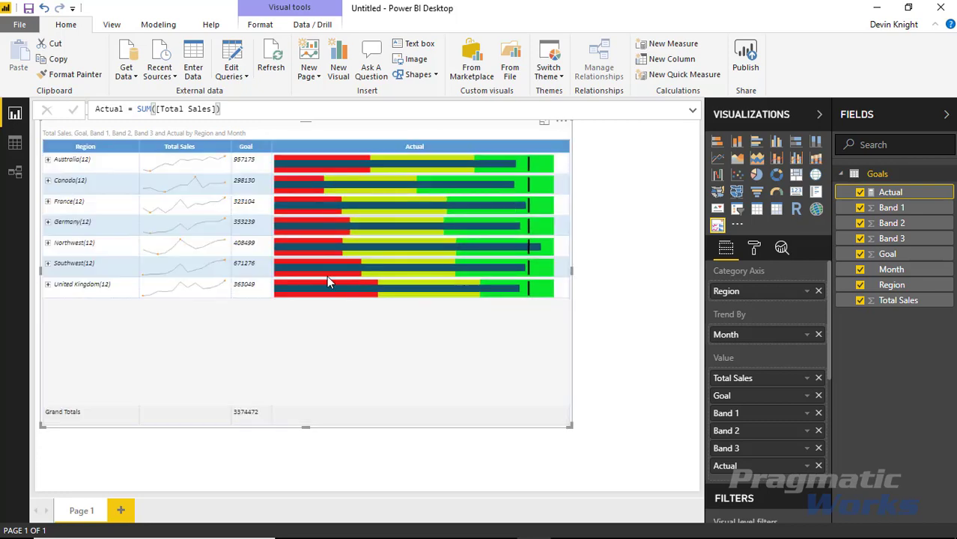
- Open the grid theme for editing and set the grid row height to 50
right_click(309, 148)
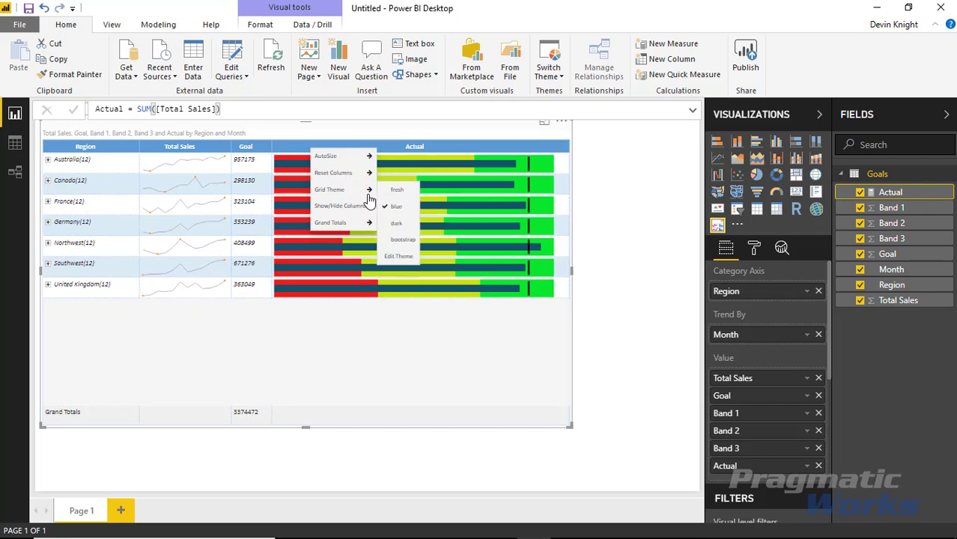
left_click(394, 276)
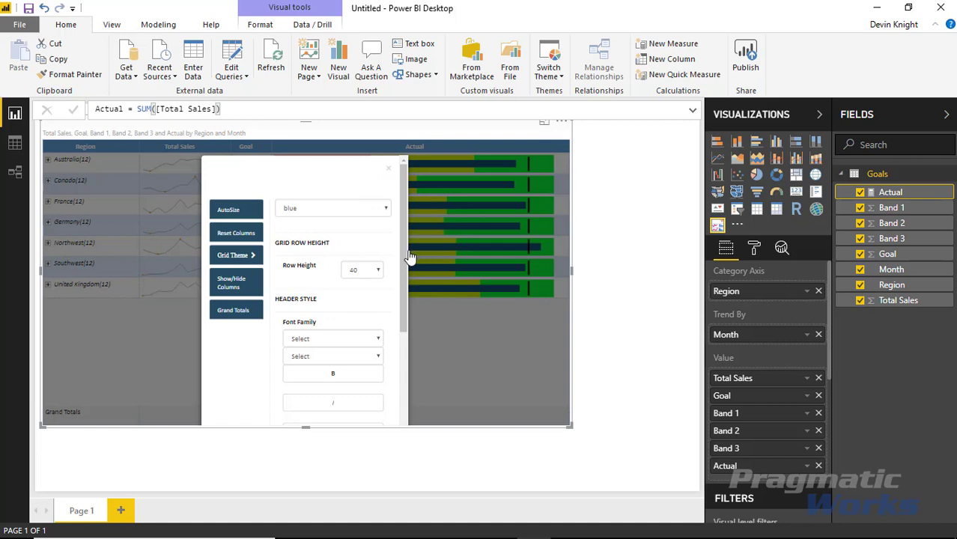
scroll(401, 270, "down", 1)
left_click_drag(402, 271, 402, 302)
left_click(368, 210)
left_click(363, 250)
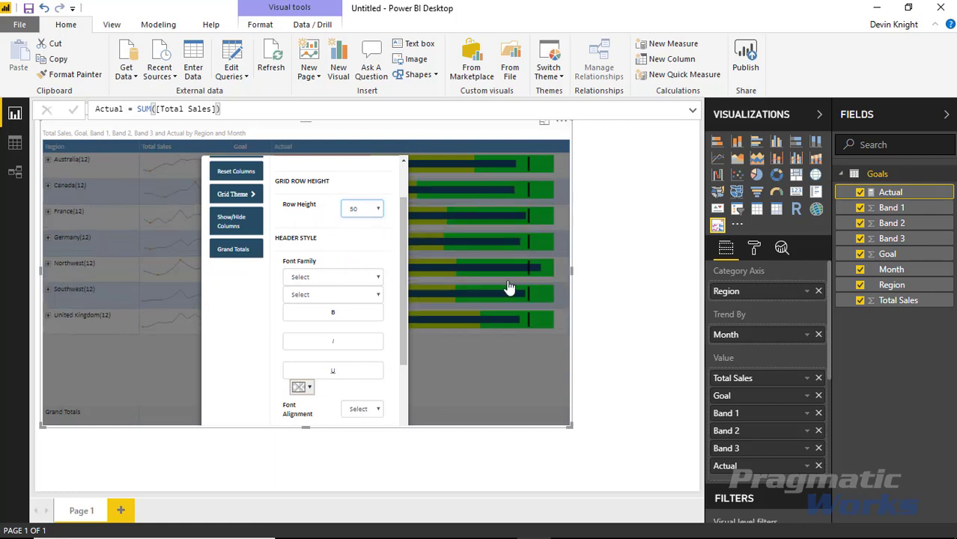
- Make the grid's body text bold in the theme's body style
left_click_drag(403, 271, 406, 355)
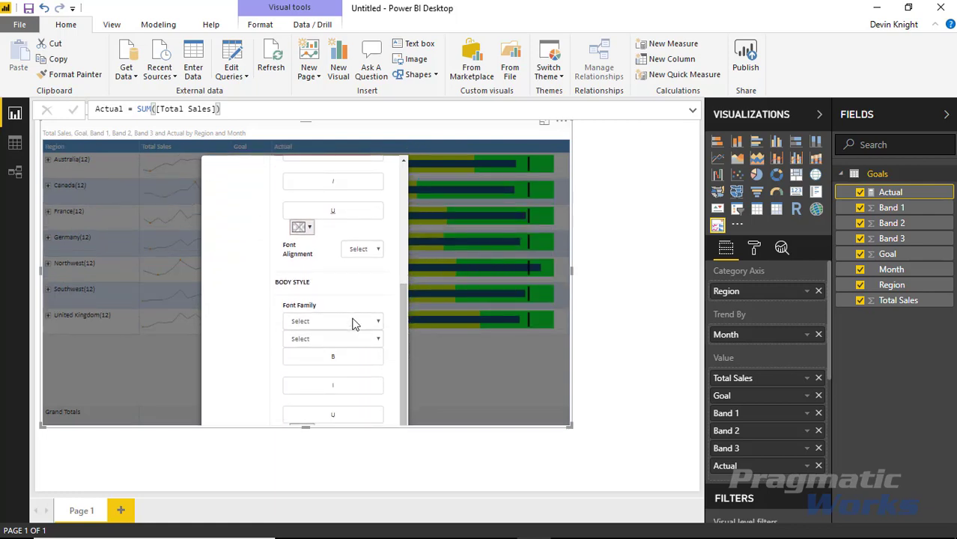
scroll(402, 304, "down", 1)
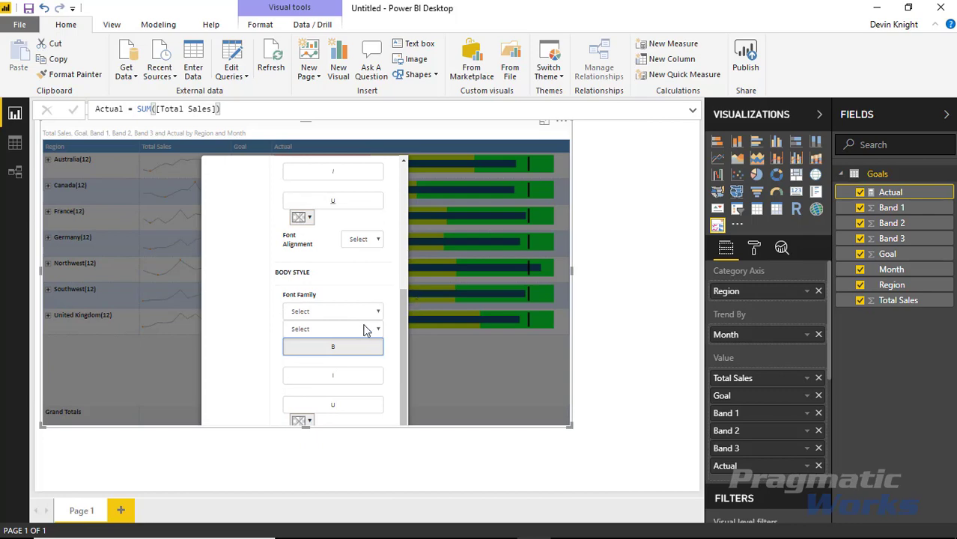
- Set the font alignment of the grid's header style to Center
scroll(400, 363, "up", 3)
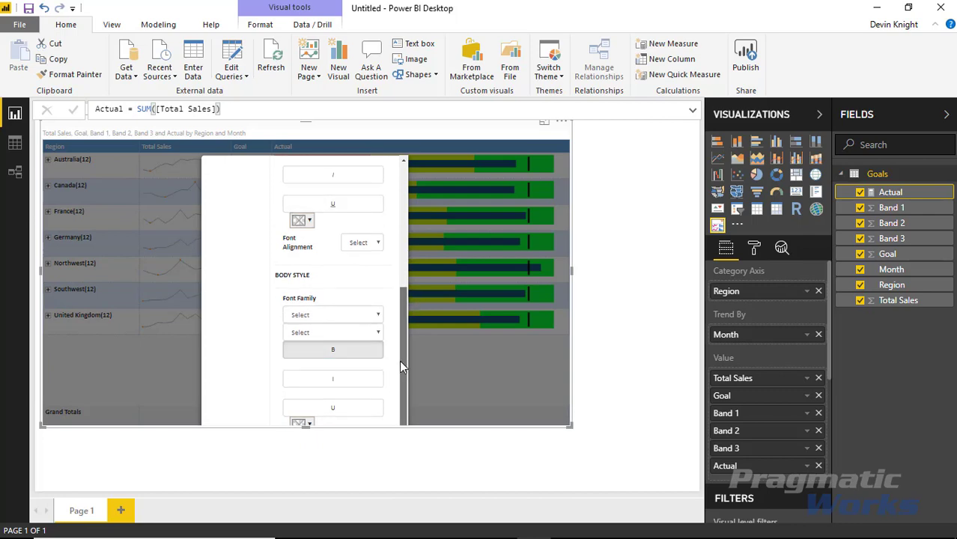
scroll(397, 351, "up", 3)
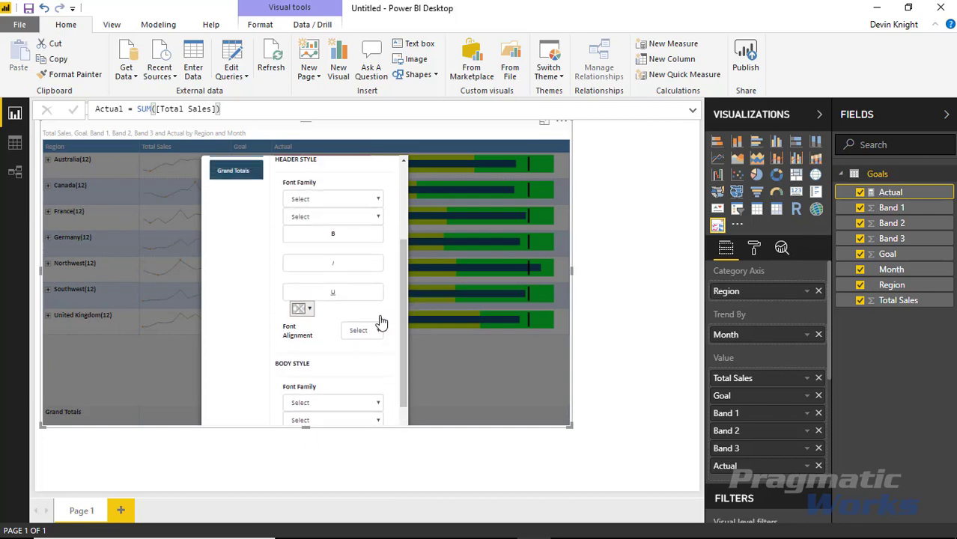
left_click(366, 339)
left_click(368, 370)
left_click(368, 331)
left_click(366, 384)
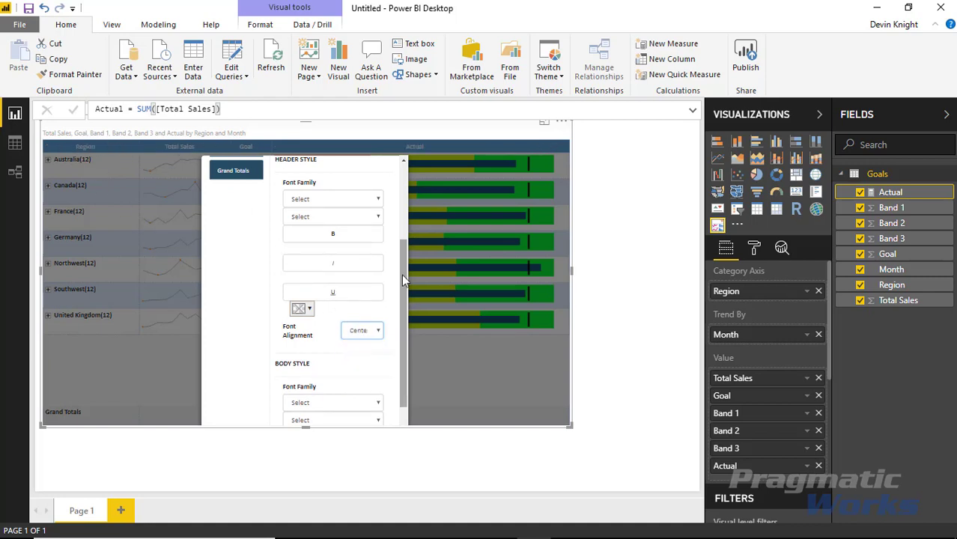
- Check which columns are shown or hidden in the grid settings and close the settings
scroll(357, 264, "up", 2)
scroll(377, 272, "up", 3)
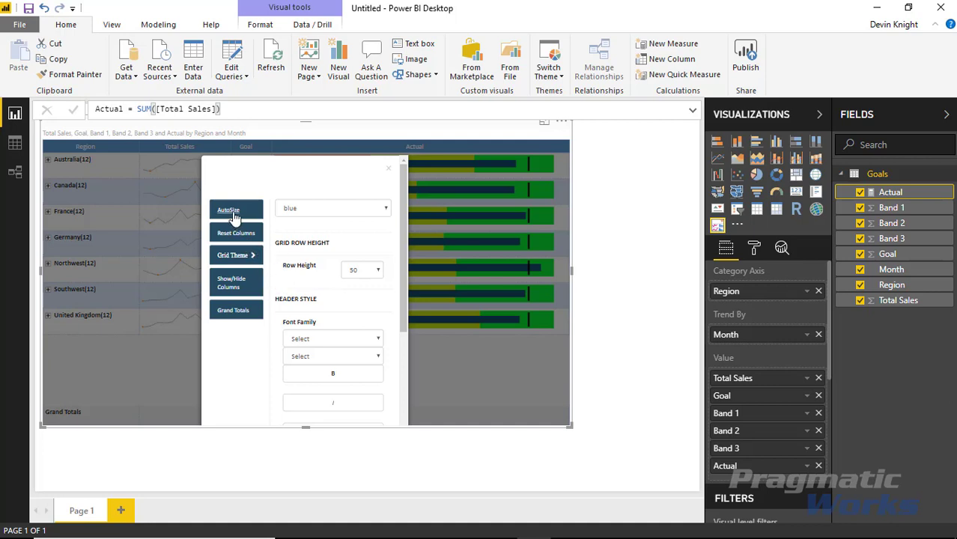
left_click(244, 286)
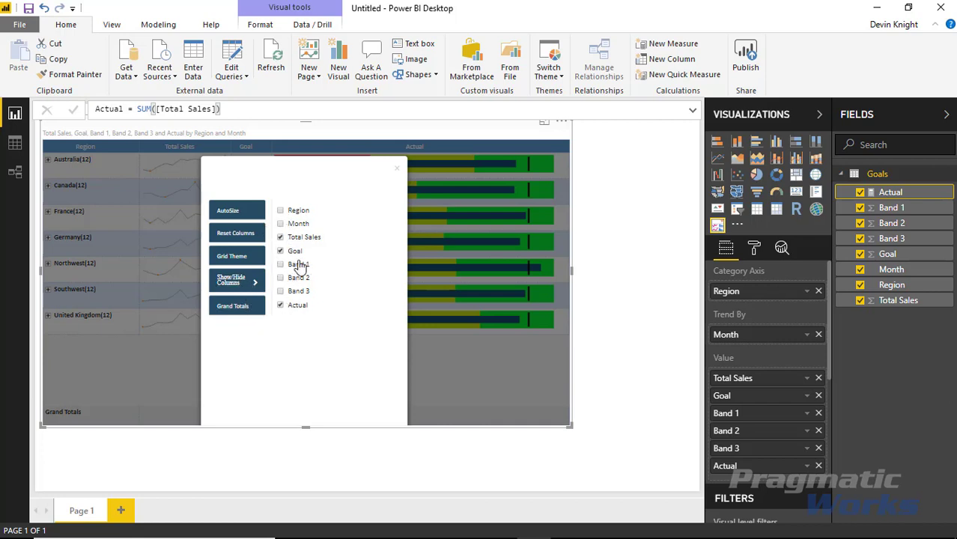
left_click(397, 171)
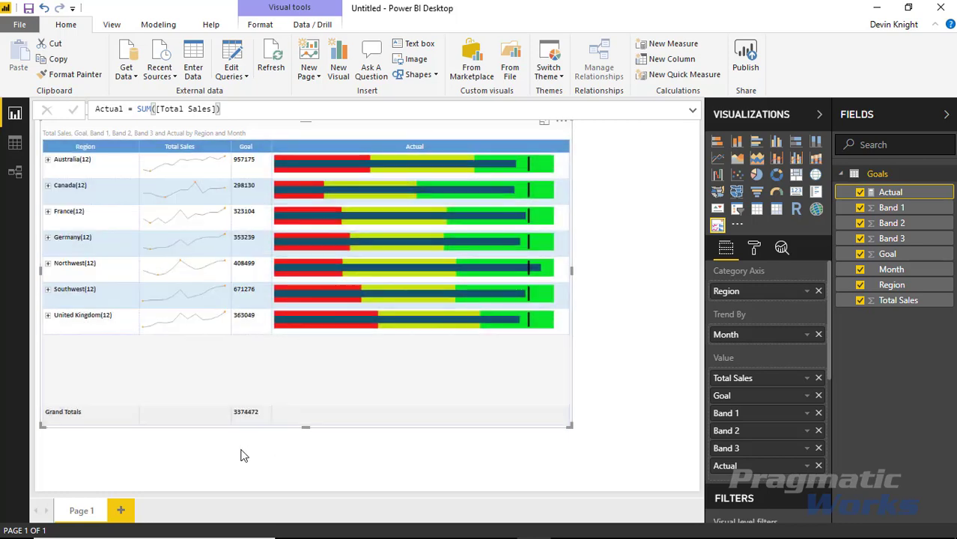
- Hide the grand totals row of the grid
right_click(281, 149)
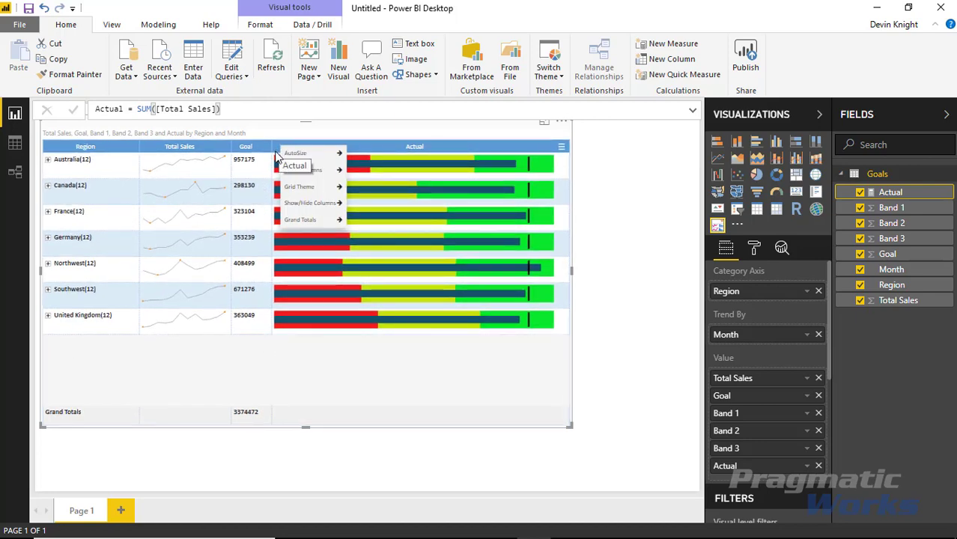
mouse_move(321, 219)
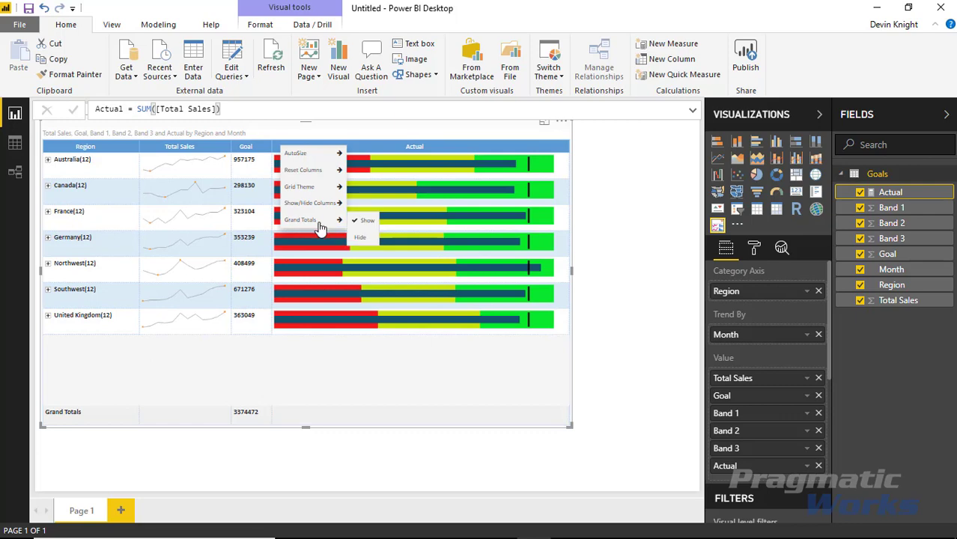
left_click(377, 242)
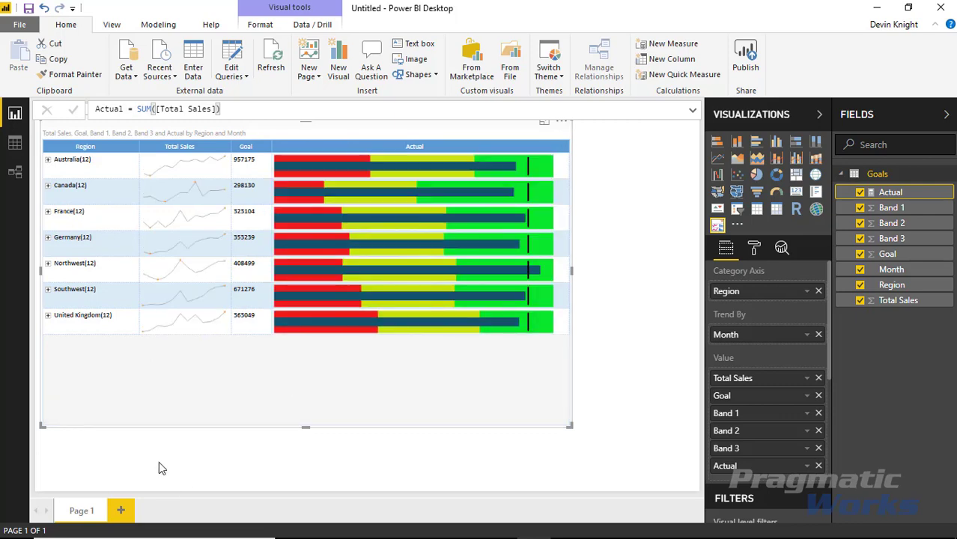
- Expand the Northwest region to examine its monthly sales and goals, and collapse it again
left_click(47, 264)
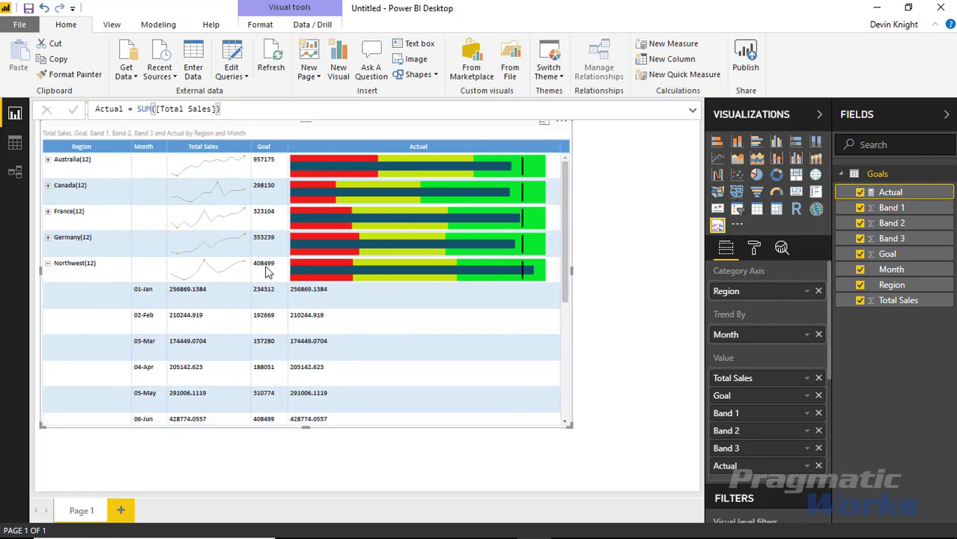
scroll(168, 292, "down", 5)
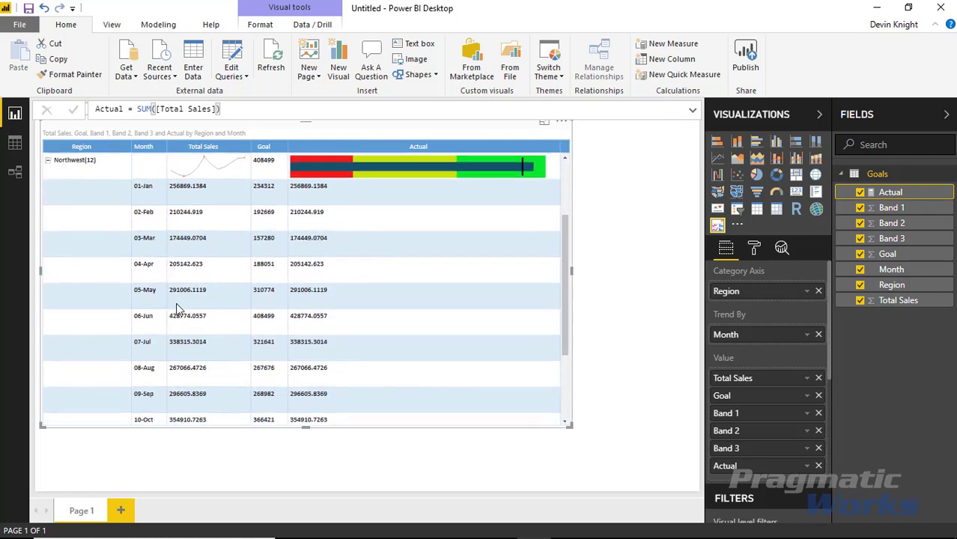
scroll(183, 279, "up", 5)
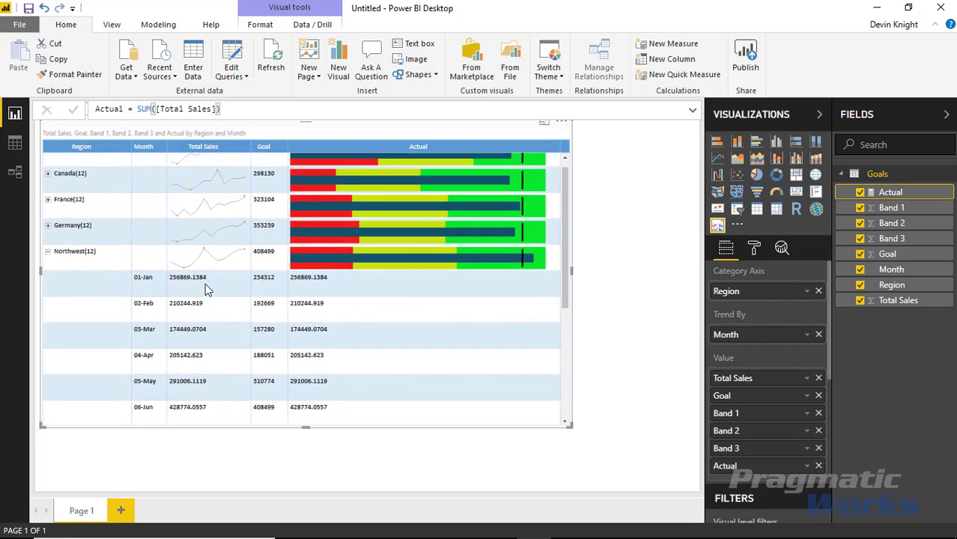
left_click(48, 264)
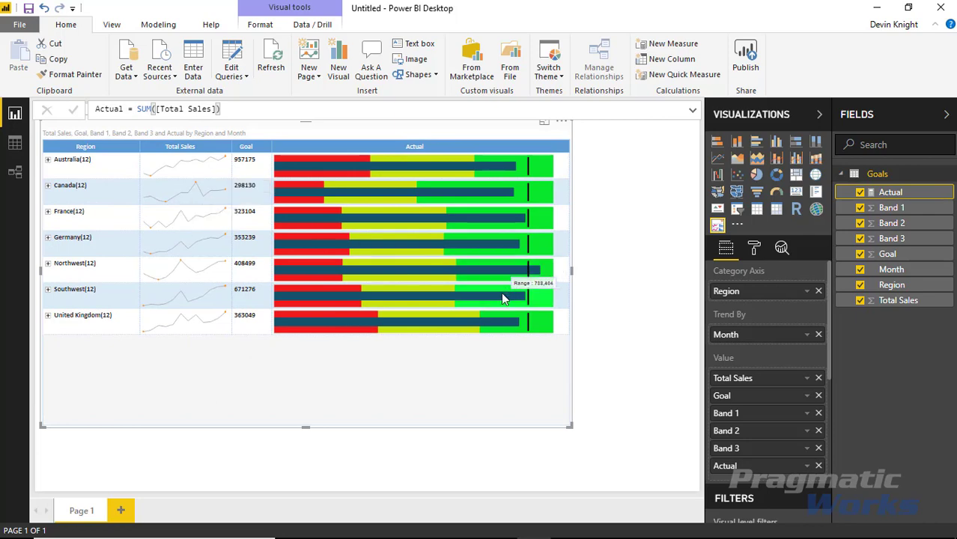
- Inspect the visual's Grid State formatting options and turn off its title
left_click(755, 251)
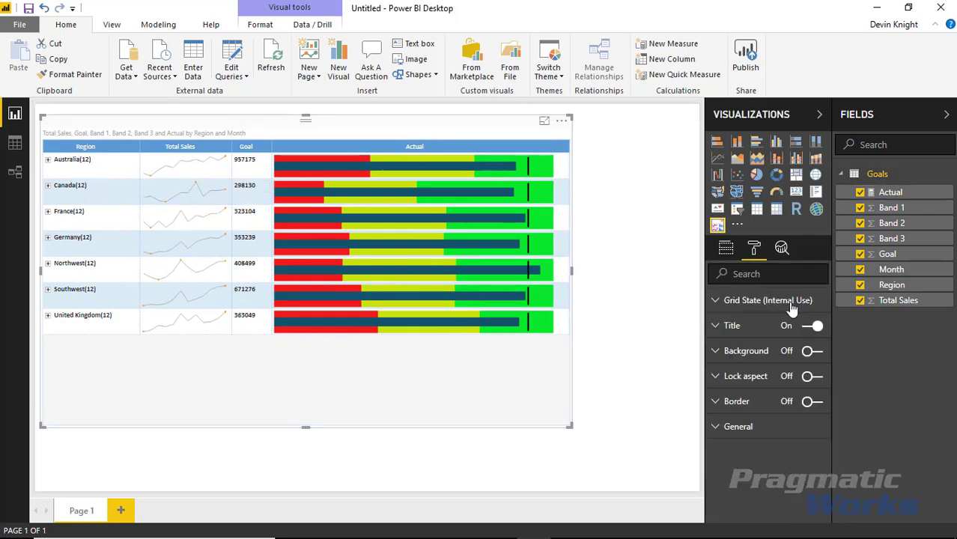
left_click(715, 302)
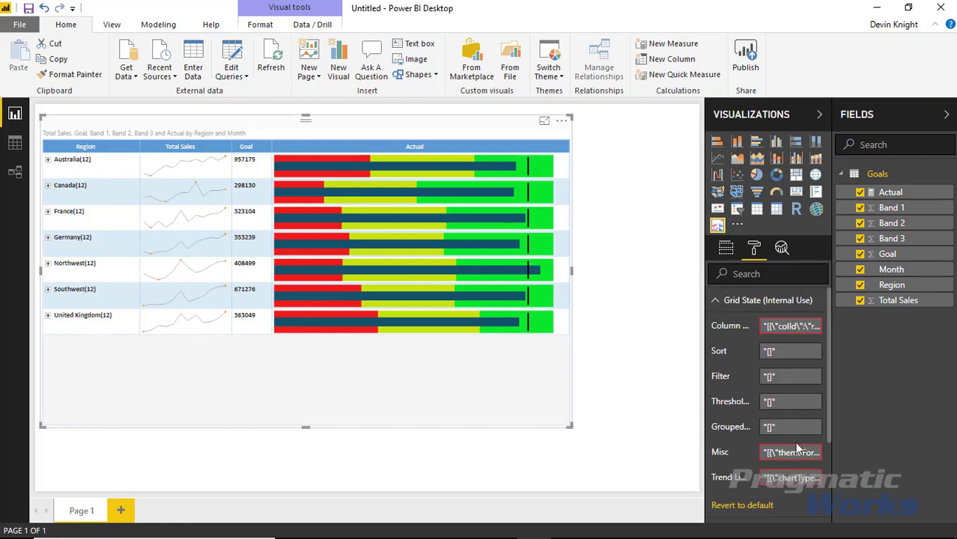
left_click(716, 302)
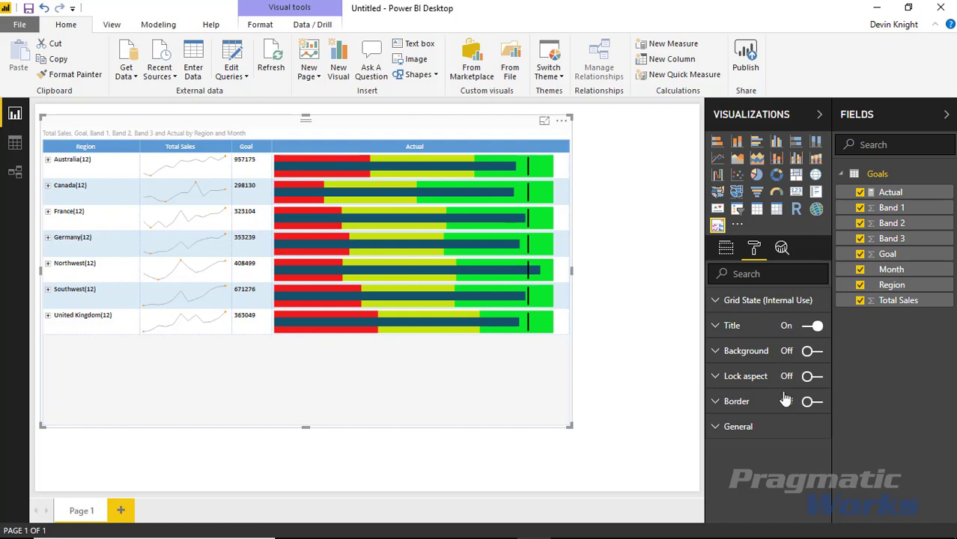
left_click(809, 327)
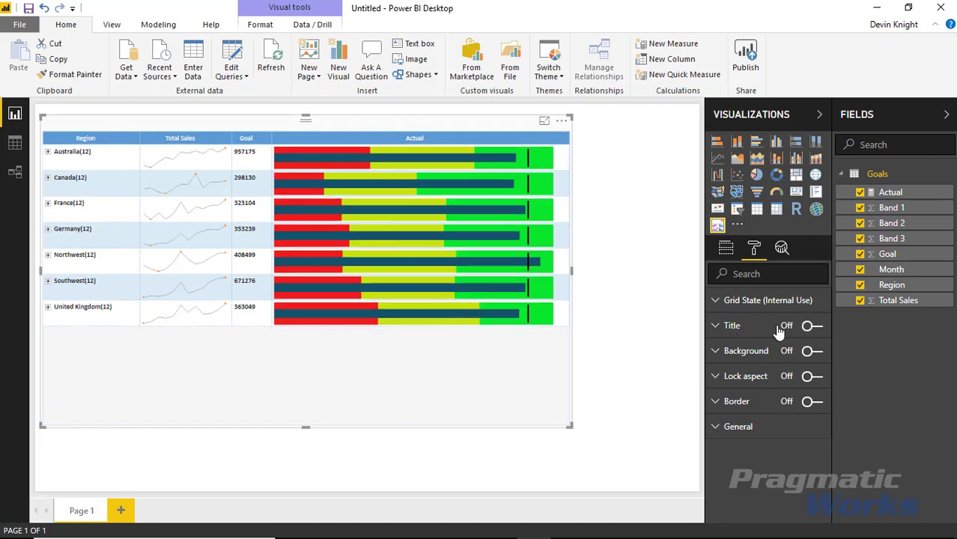